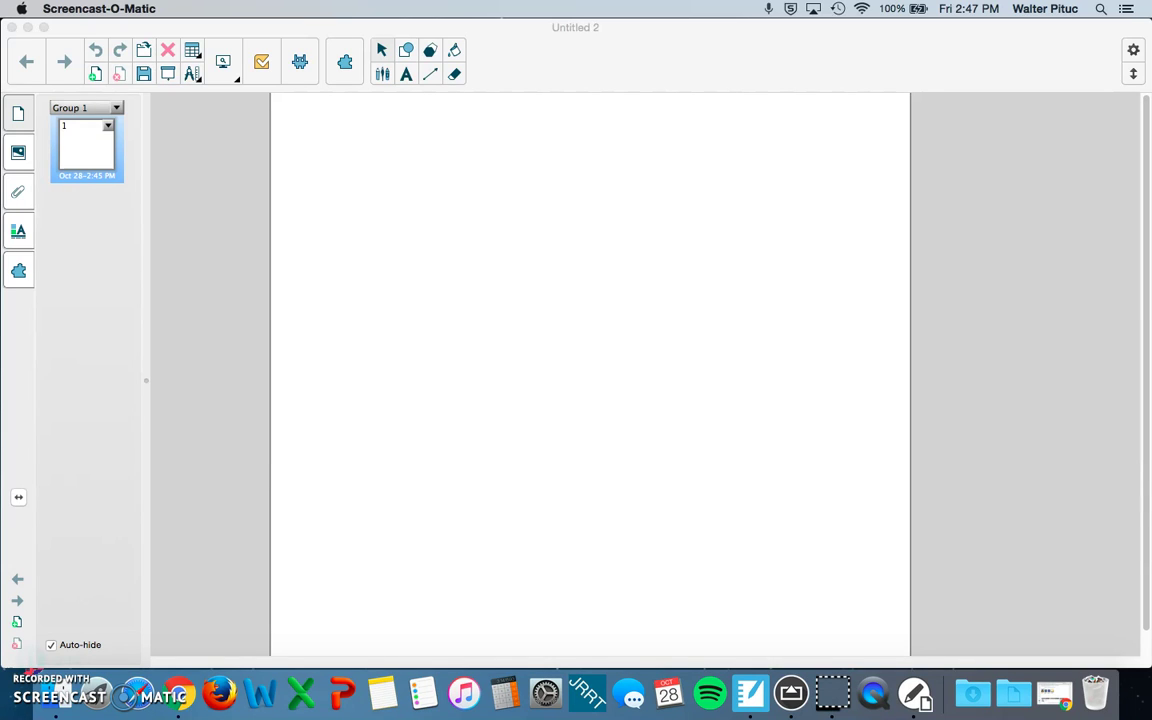
# Step: Open the SMART lab activity chooser and scroll through the available activities
pyautogui.click(301, 63)
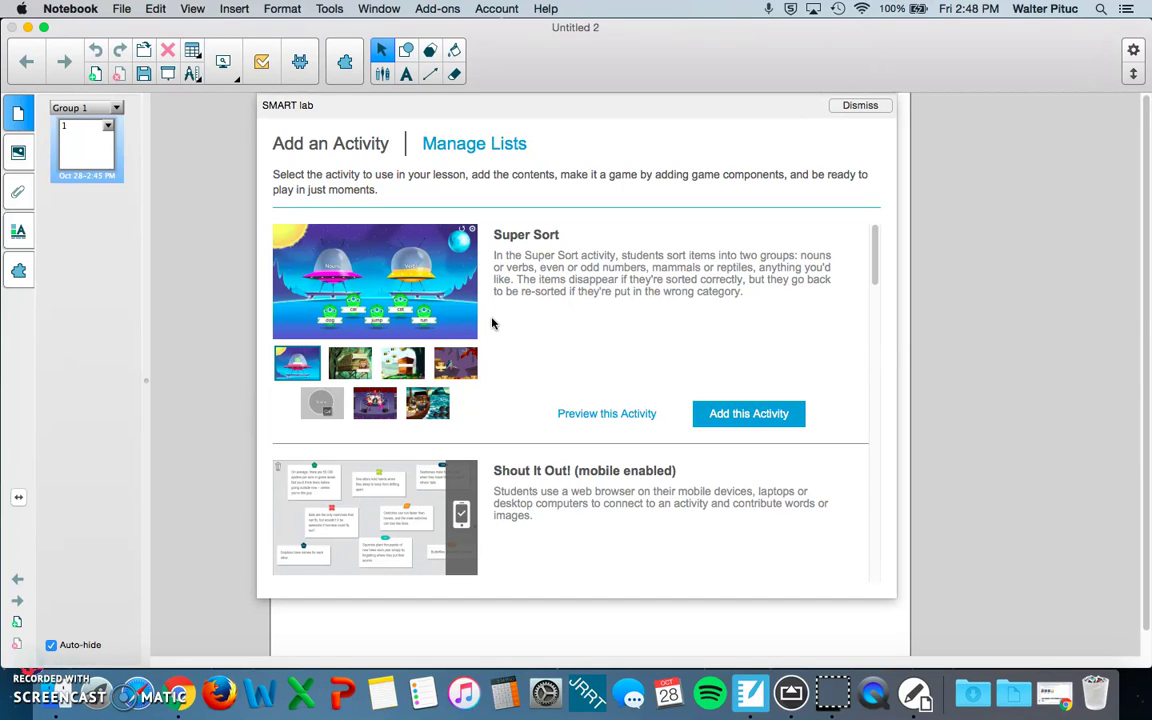
pyautogui.click(510, 312)
pyautogui.scroll(-5, 514, 279)
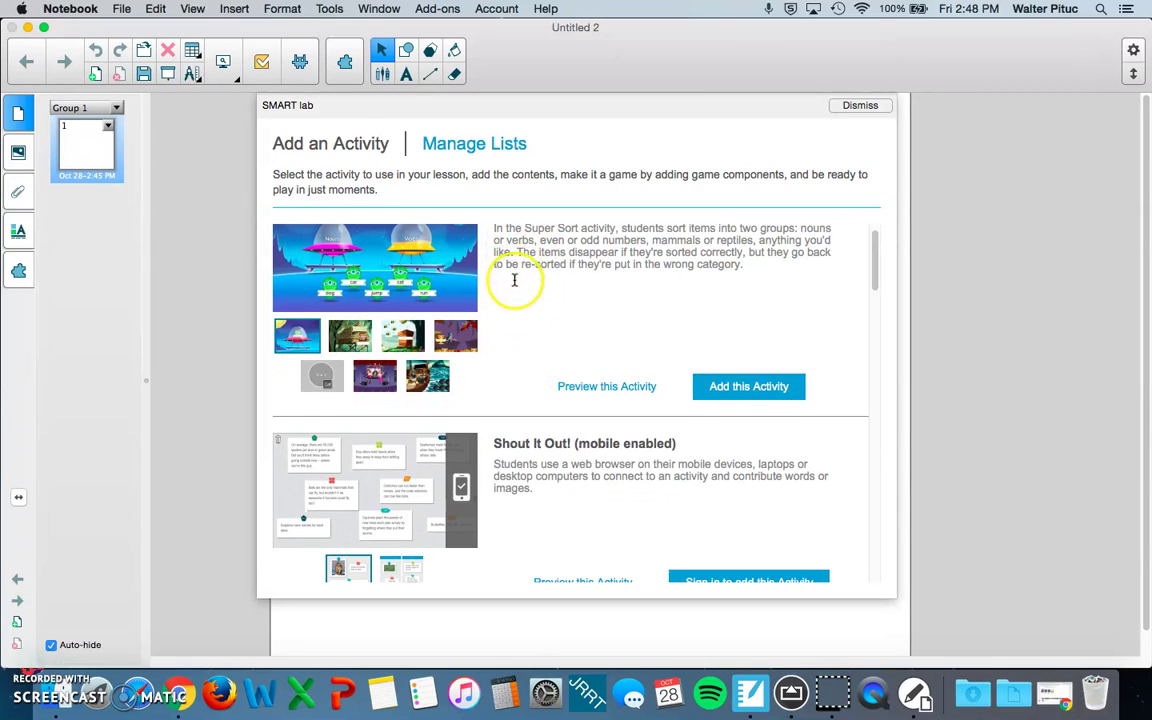
pyautogui.scroll(-3, 521, 297)
pyautogui.click(501, 288)
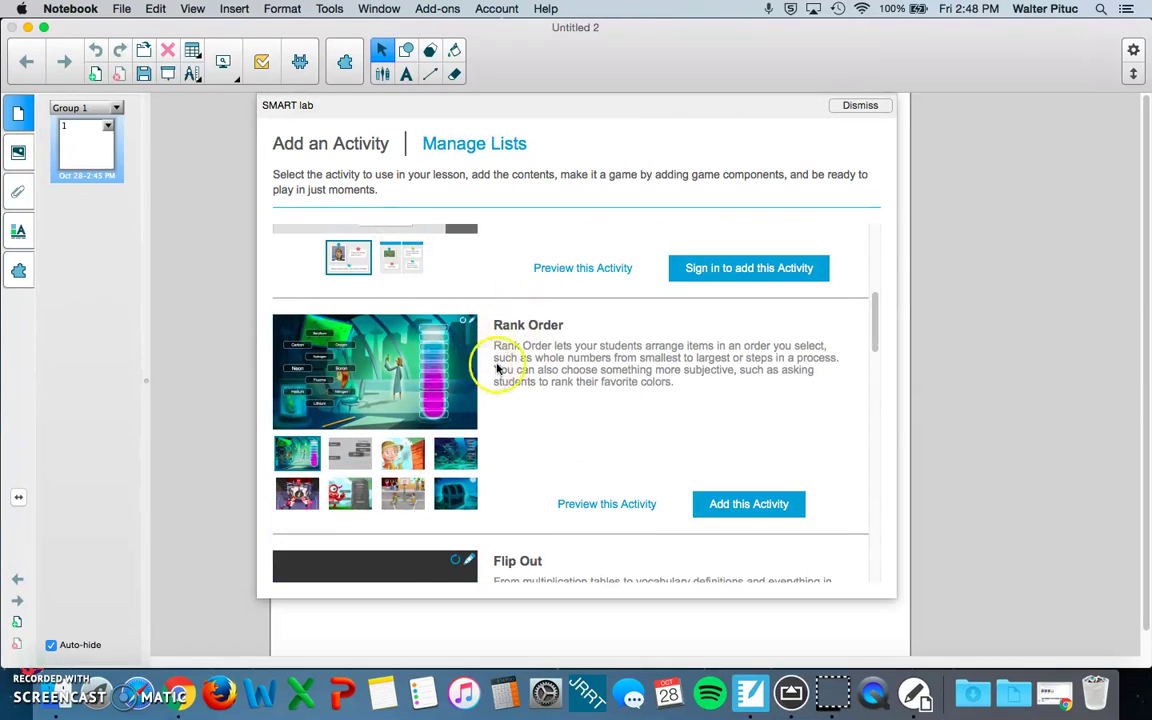
pyautogui.scroll(8, 504, 366)
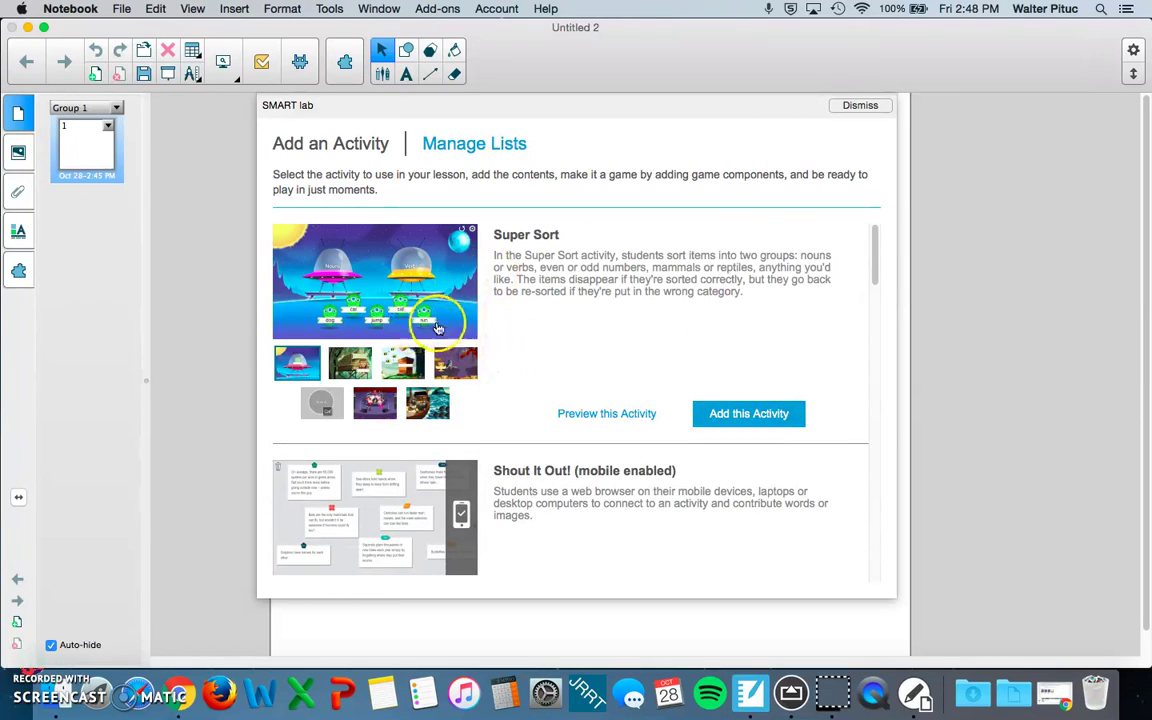
pyautogui.scroll(-4, 430, 328)
pyautogui.scroll(-3, 443, 325)
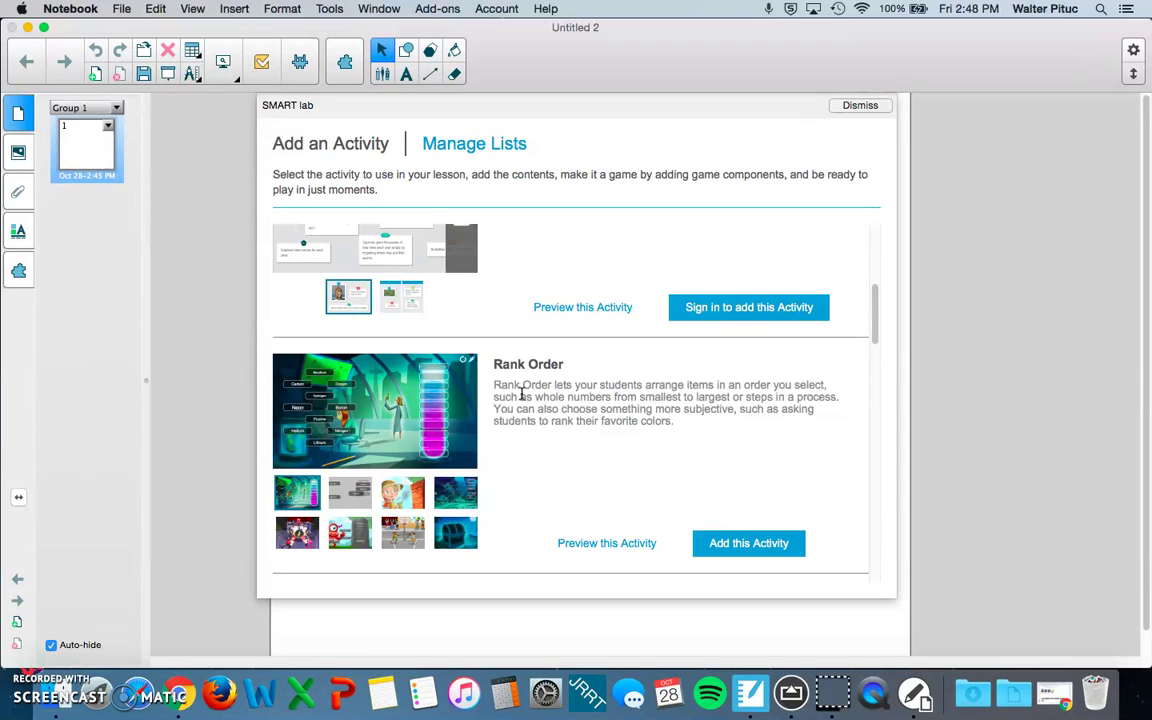
pyautogui.scroll(-5, 519, 393)
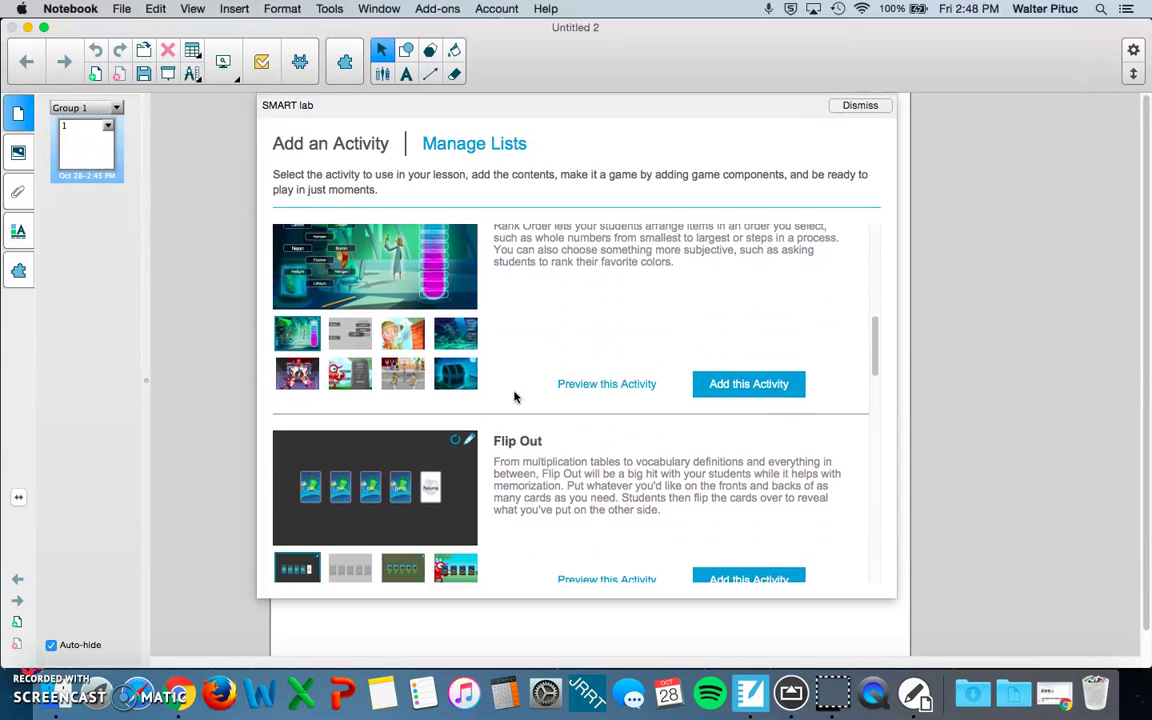
pyautogui.scroll(-11, 513, 395)
pyautogui.scroll(3, 495, 393)
pyautogui.scroll(1, 498, 392)
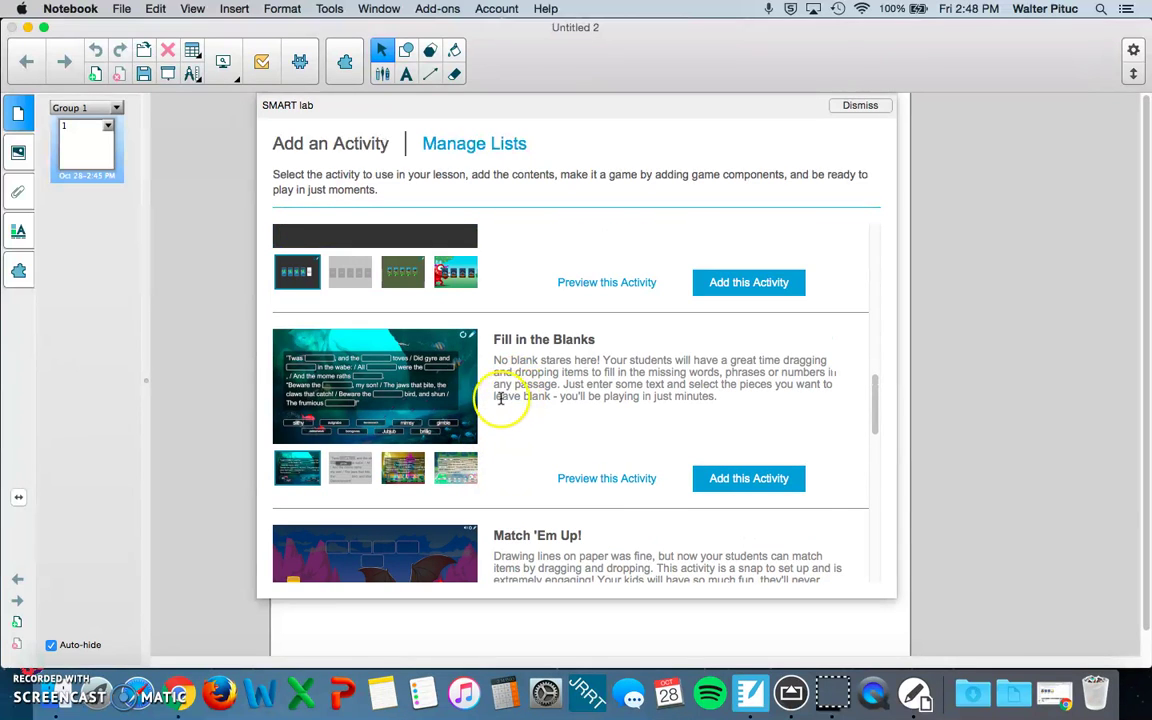
# Step: Preview the Fill in the Blanks screenshots, close the preview, and return to Super Sort
pyautogui.click(347, 468)
pyautogui.click(400, 467)
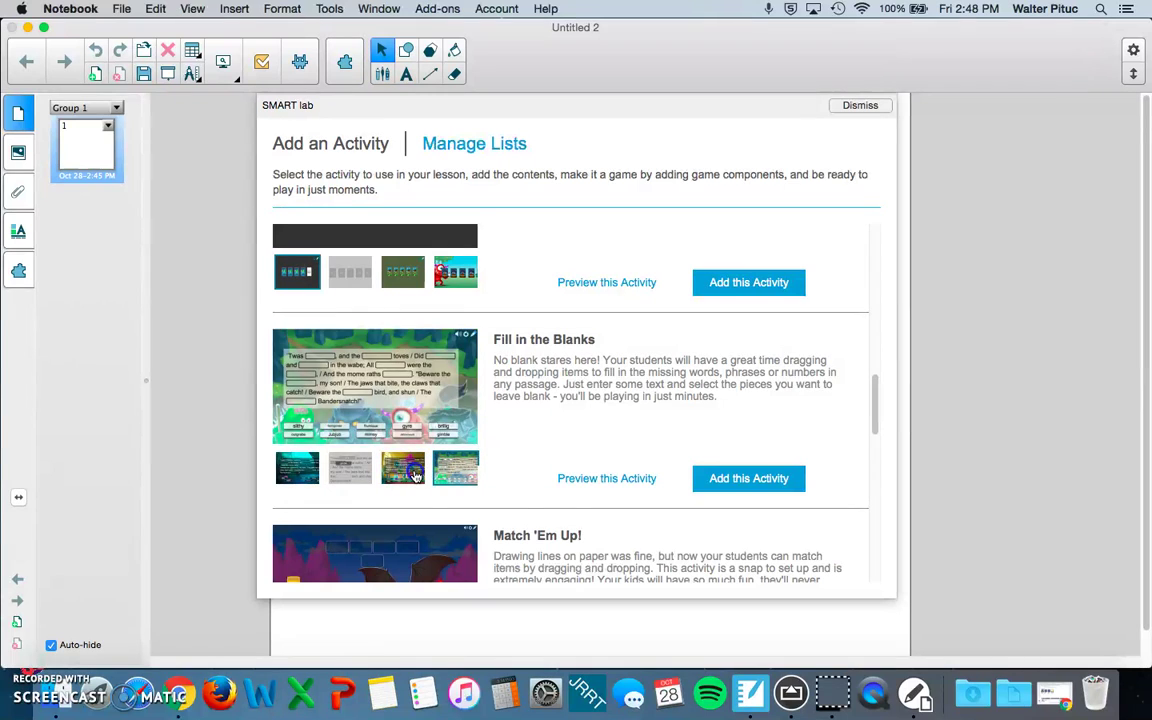
pyautogui.click(415, 476)
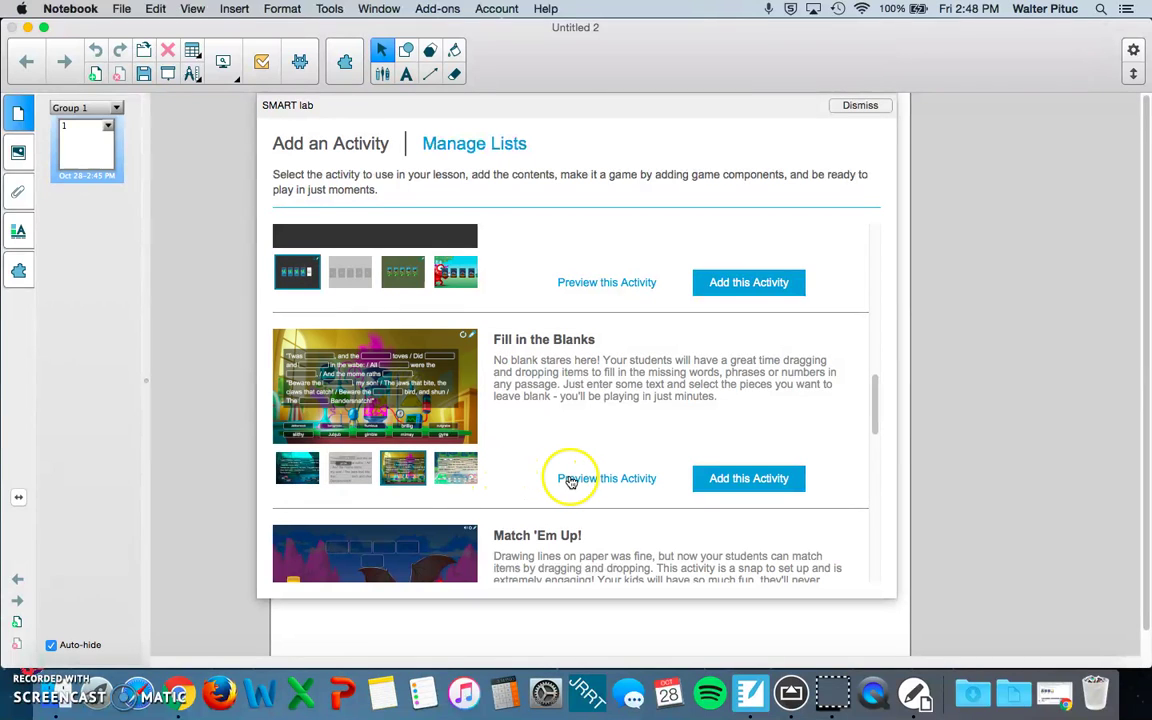
pyautogui.click(570, 479)
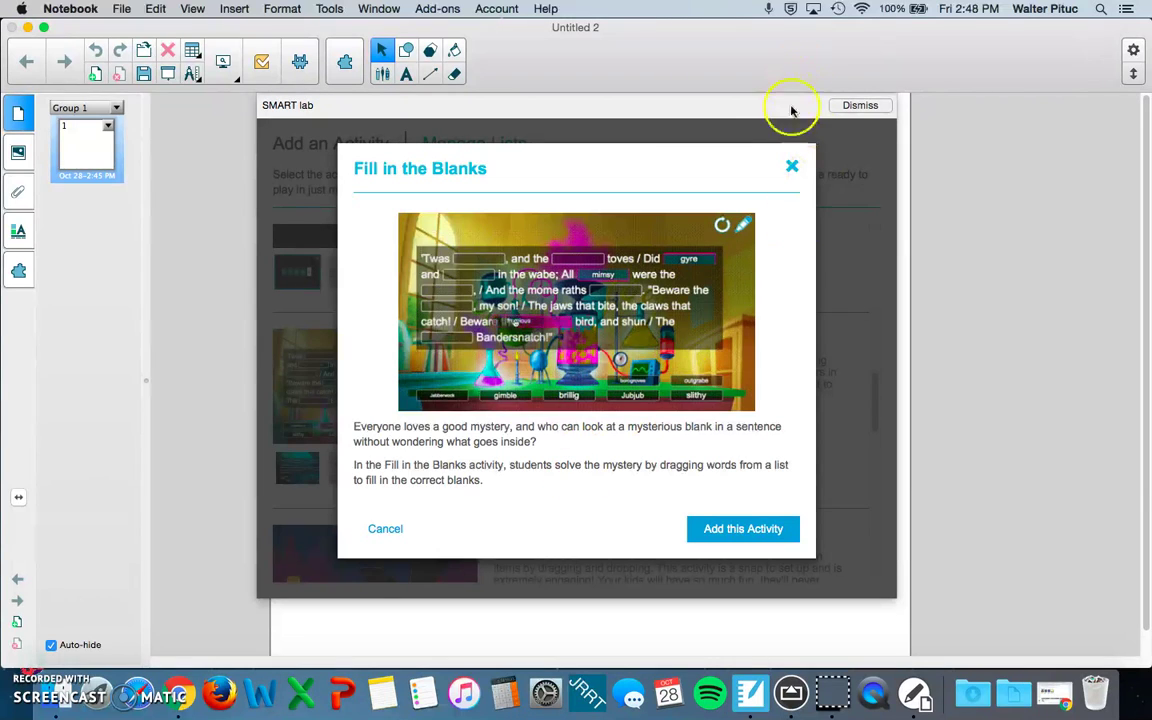
pyautogui.click(792, 166)
pyautogui.scroll(3, 566, 291)
pyautogui.scroll(5, 566, 291)
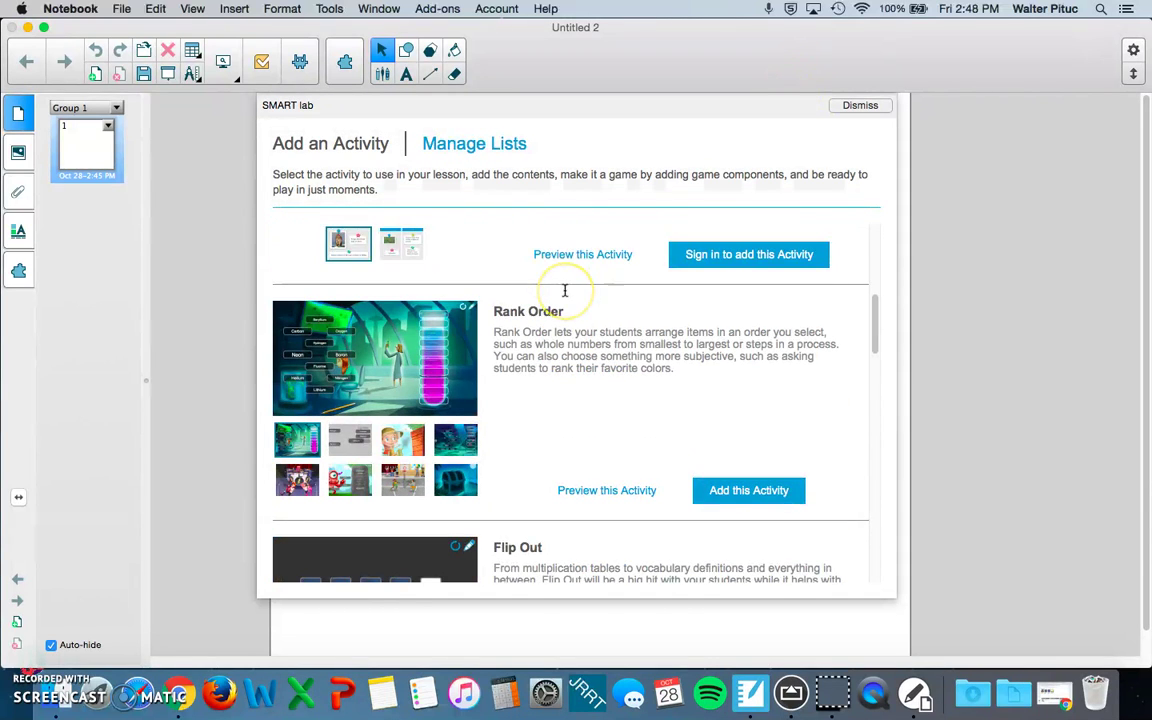
pyautogui.scroll(3, 565, 296)
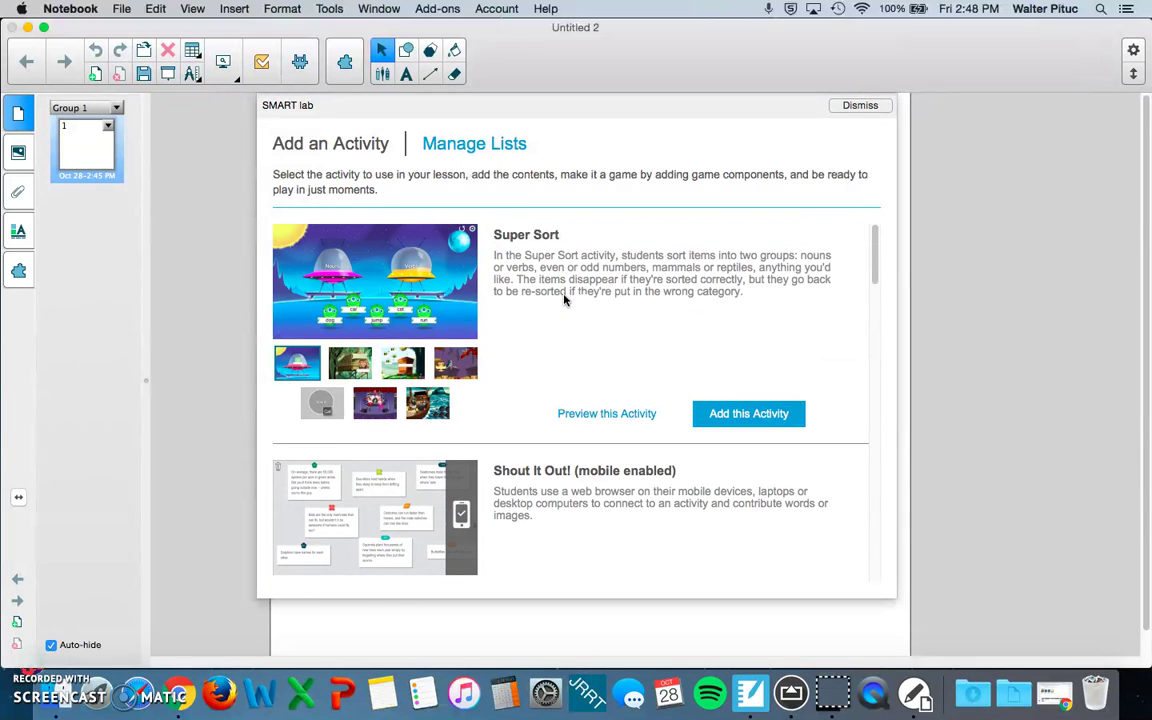
# Step: Add a Super Sort activity using the Sort in Space template with the Moon theme
pyautogui.click(742, 414)
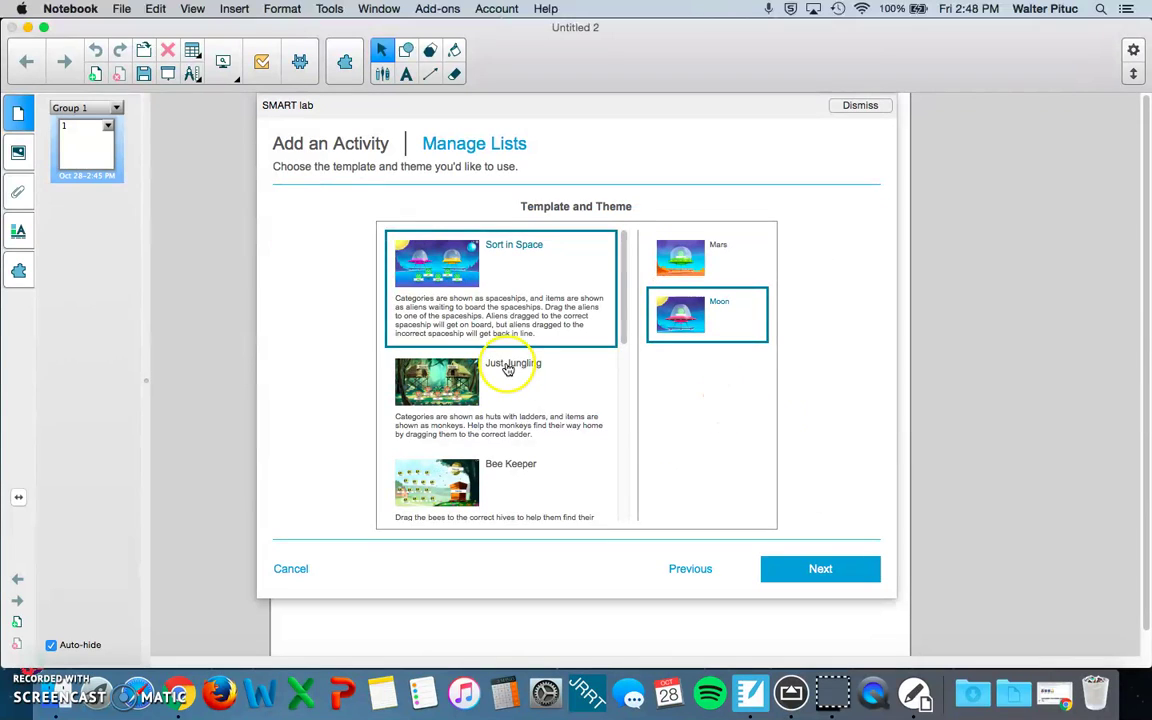
pyautogui.scroll(-3, 507, 365)
pyautogui.scroll(3, 507, 365)
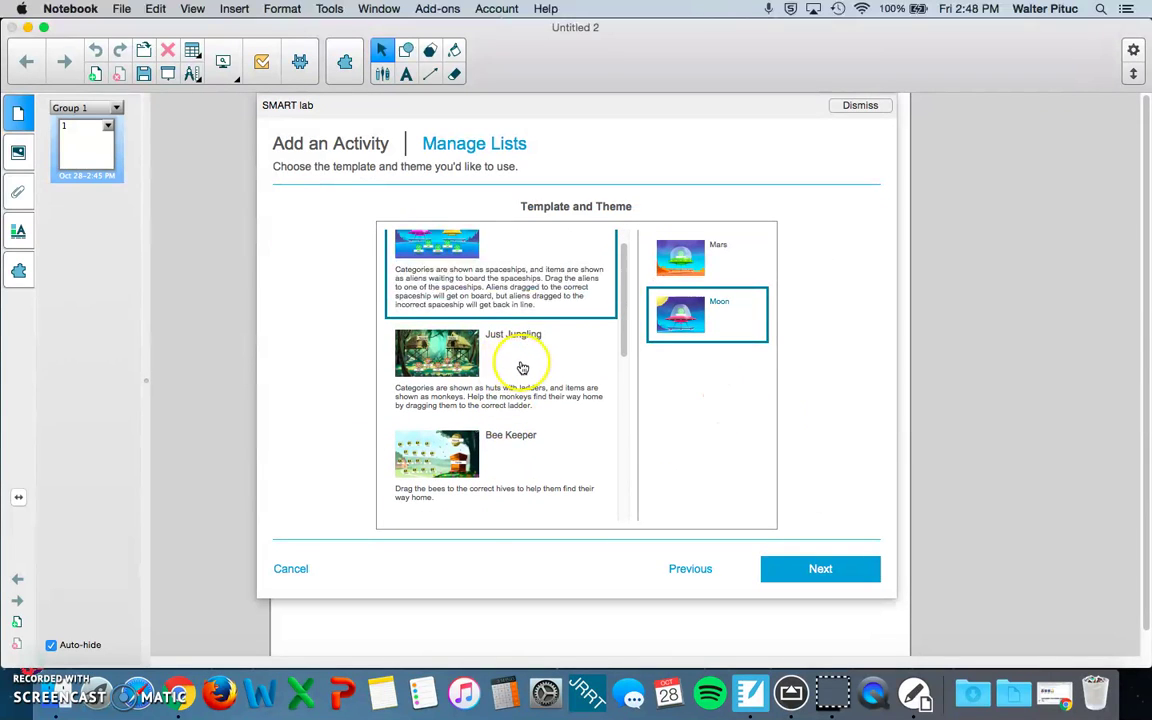
pyautogui.scroll(1, 617, 386)
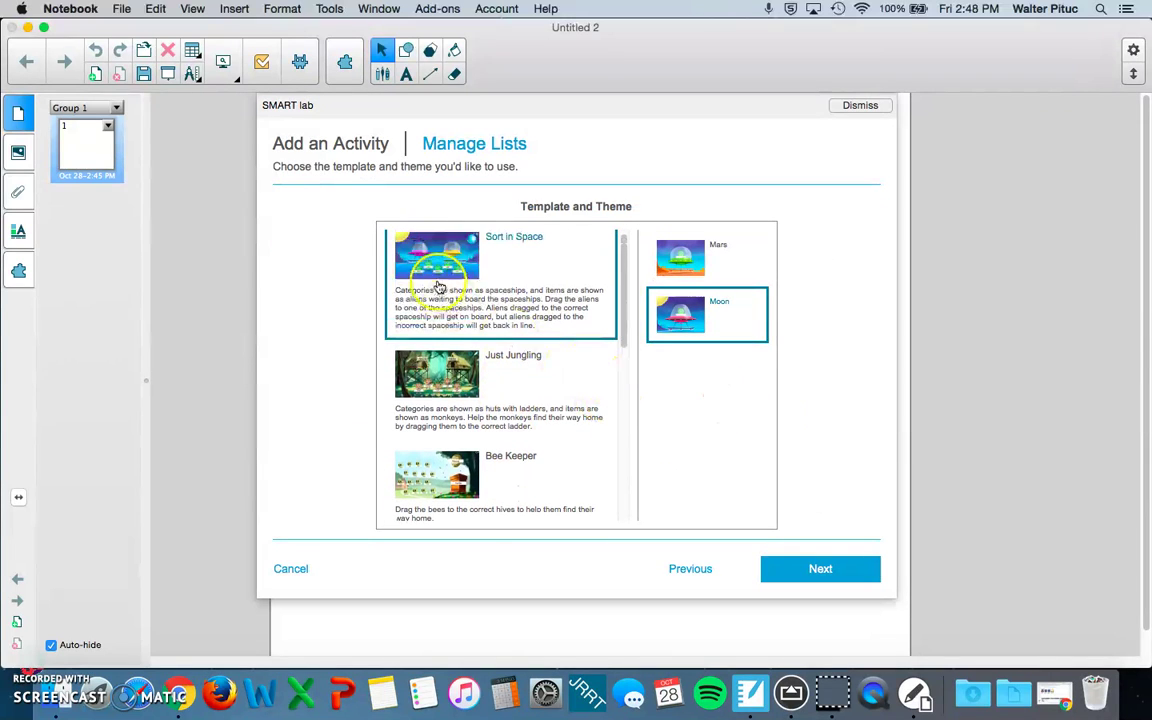
pyautogui.click(815, 570)
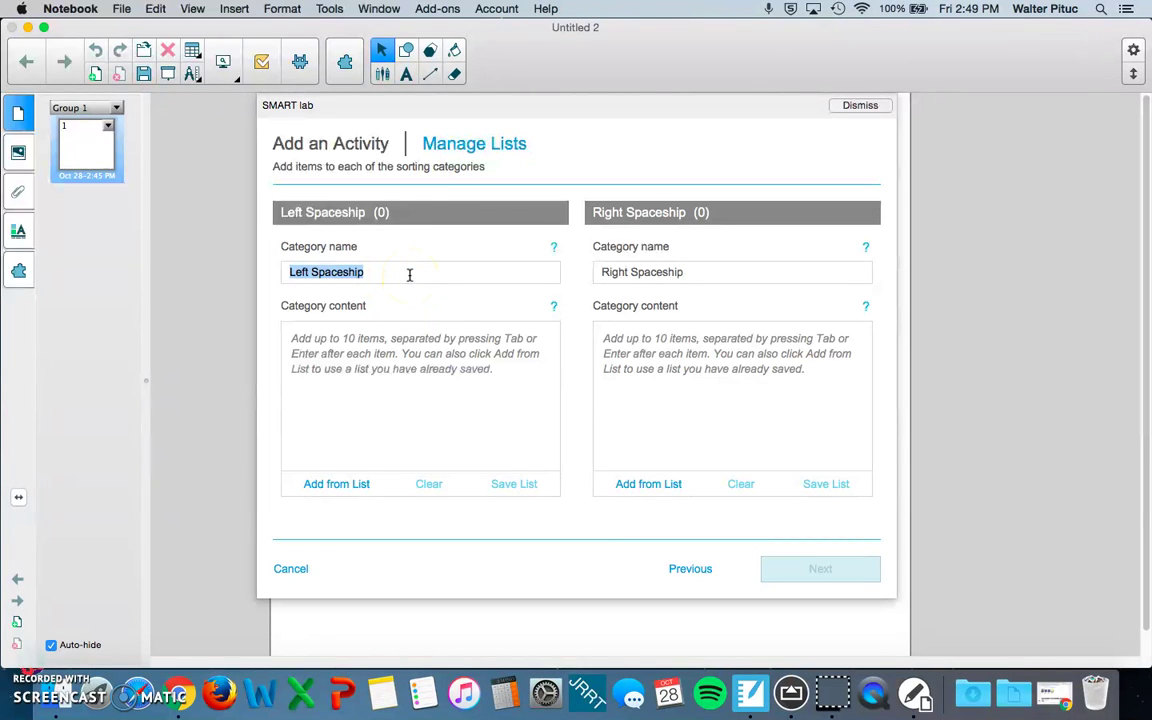
# Step: Name the two sorting categories Odd Numbers and Even Numbers
pyautogui.write('Odd Numbers')
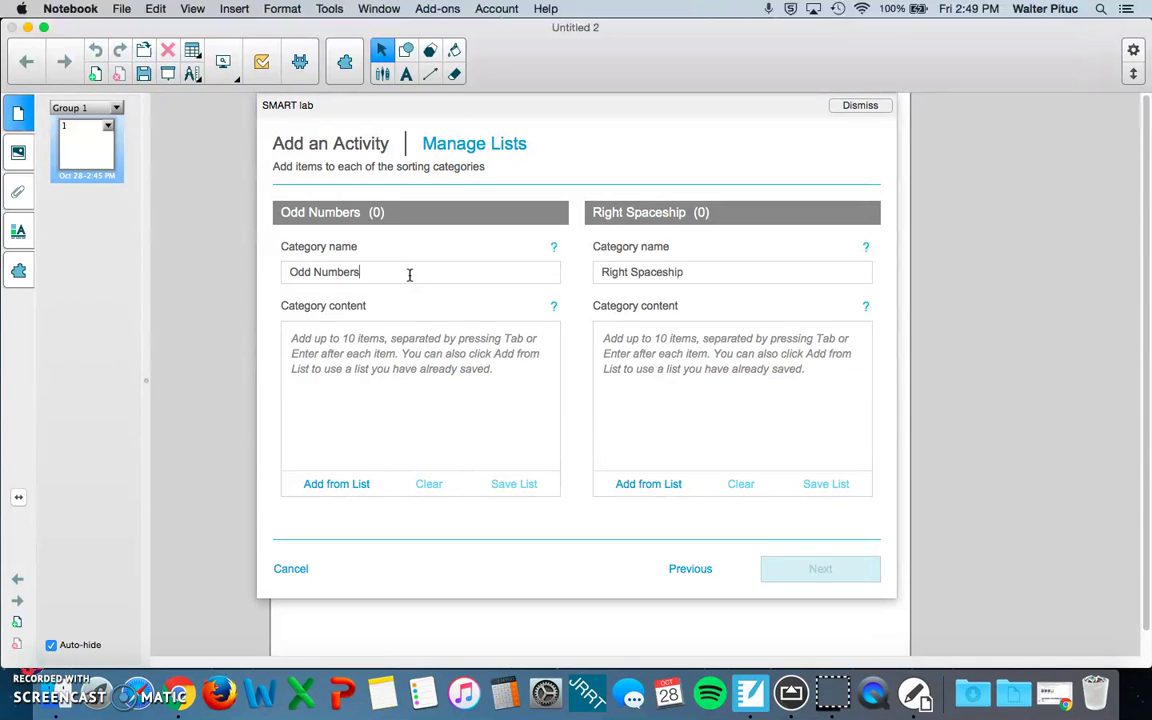
pyautogui.click(728, 268)
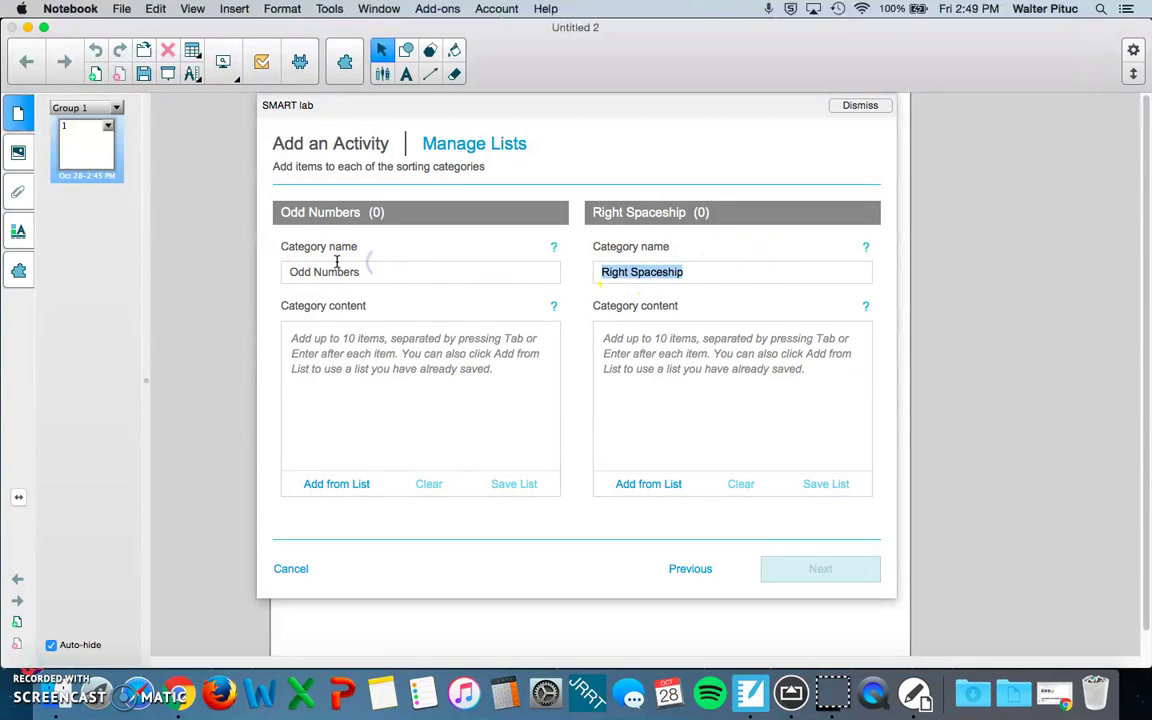
pyautogui.press('BackSpace')
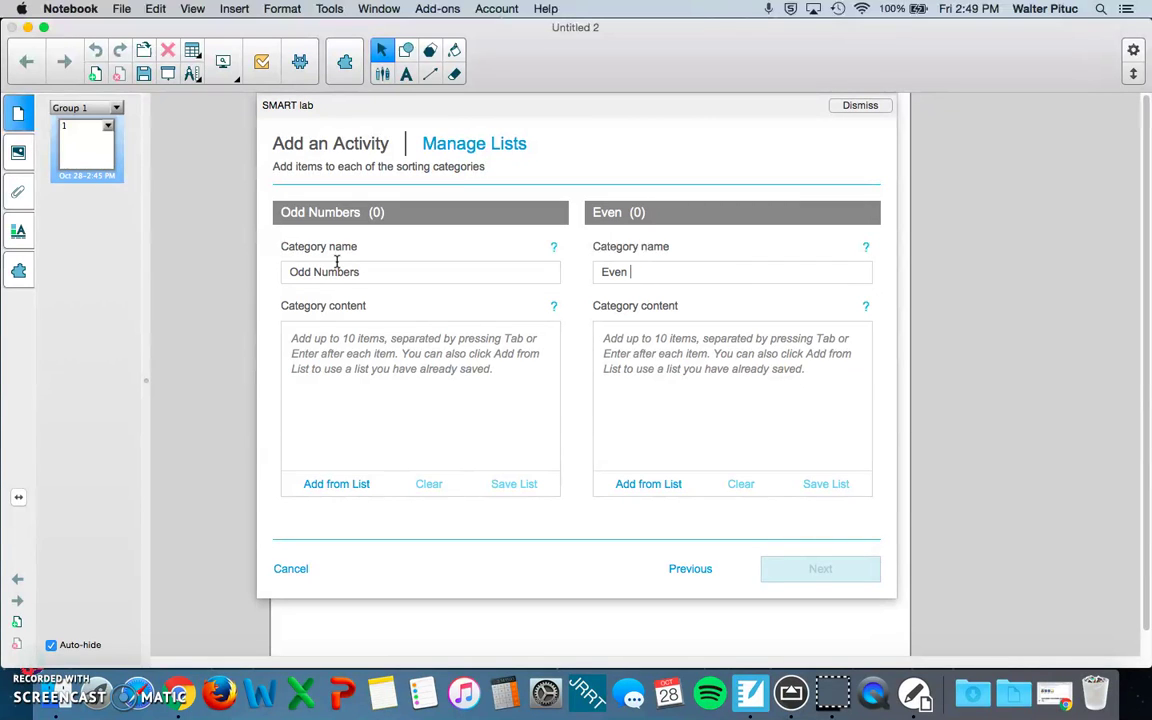
pyautogui.write('Even Numbes')
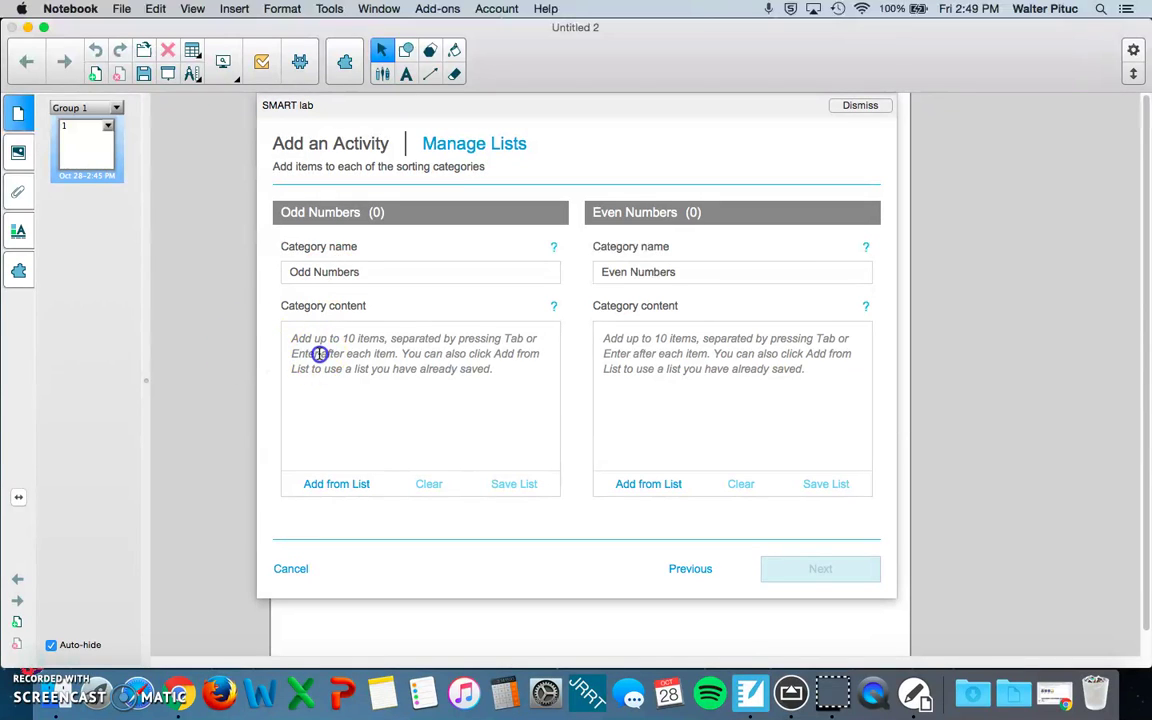
# Step: Add 1, 3, 5, 7, 9, 11, 13, 15 and 17 as Odd Numbers items
pyautogui.click(319, 352)
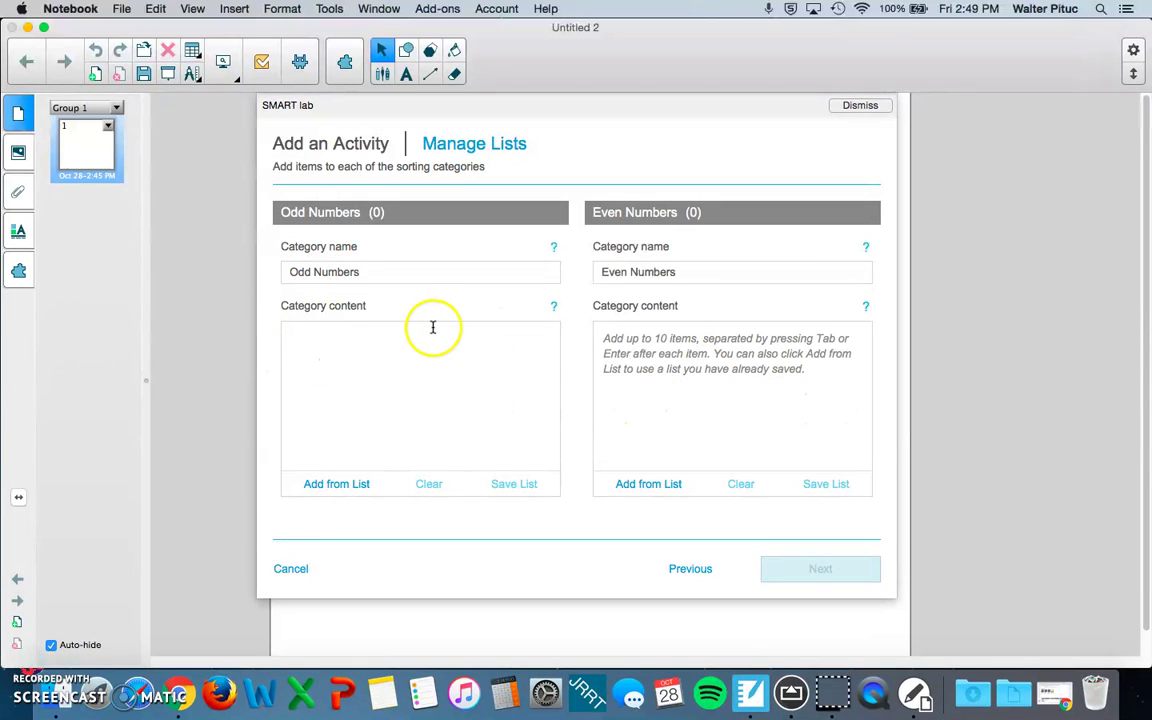
pyautogui.click(393, 360)
pyautogui.write('1')
pyautogui.press('Return')
pyautogui.write('3')
pyautogui.press('Return')
pyautogui.write('5')
pyautogui.press('Return')
pyautogui.write('7')
pyautogui.press('Return')
pyautogui.write('9')
pyautogui.press('Return')
pyautogui.write('11')
pyautogui.press('Return')
pyautogui.write('13')
pyautogui.press('Return')
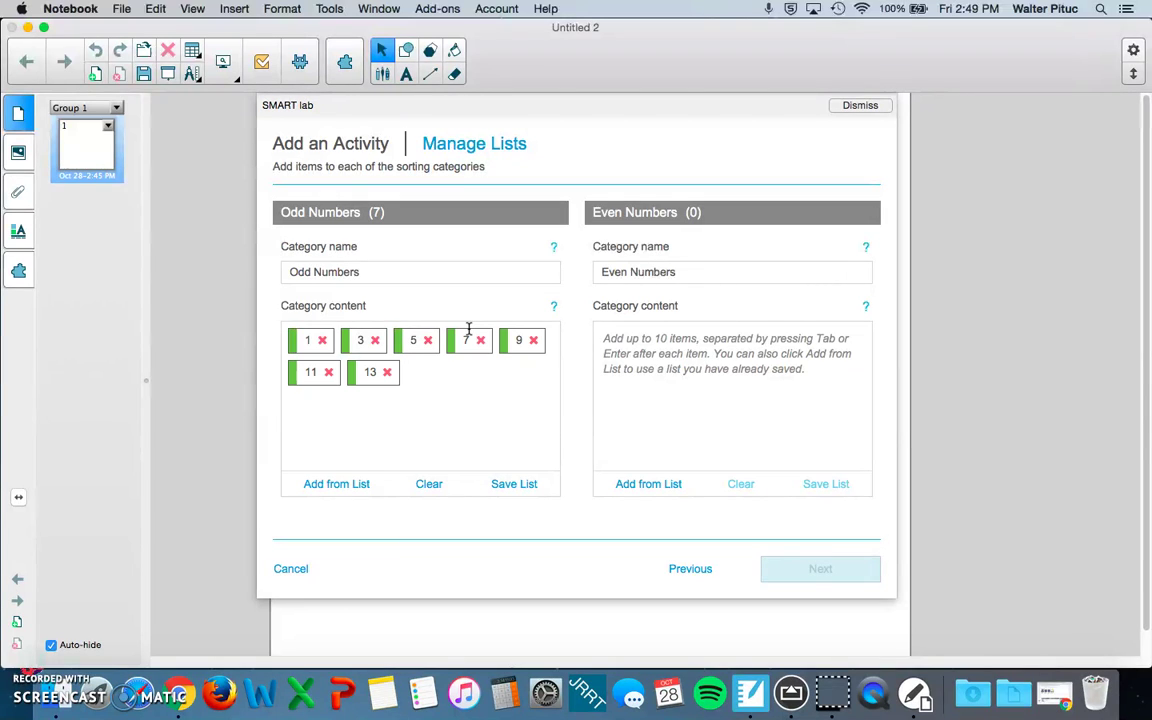
pyautogui.write('15')
pyautogui.press('Return')
pyautogui.write('17')
pyautogui.press('Return')
# Step: Finish Odd Numbers with 19 and add 2, 4, 6, 8, 10, 12, 14, 16, 18 as Even Numbers
pyautogui.press('Return')
pyautogui.click(642, 363)
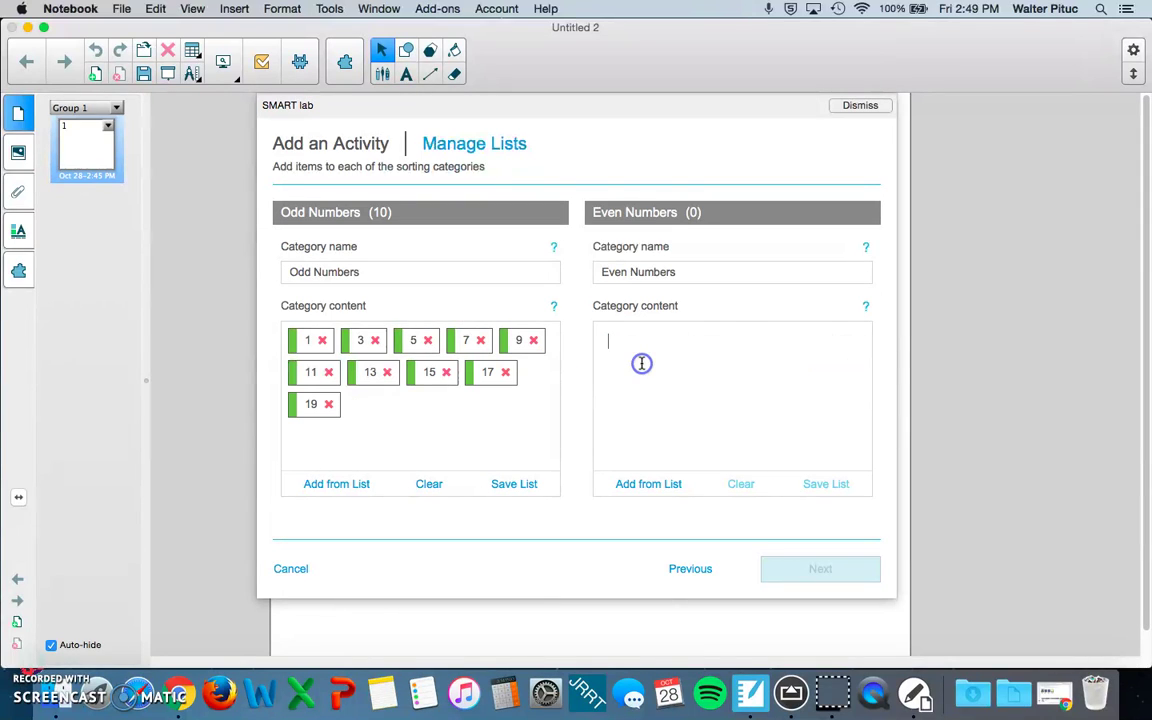
pyautogui.write('2')
pyautogui.press('Return')
pyautogui.write('4')
pyautogui.press('Return')
pyautogui.write('6')
pyautogui.press('Return')
pyautogui.write('8')
pyautogui.press('Return')
pyautogui.write('10')
pyautogui.press('Return')
pyautogui.write('12')
pyautogui.press('Return')
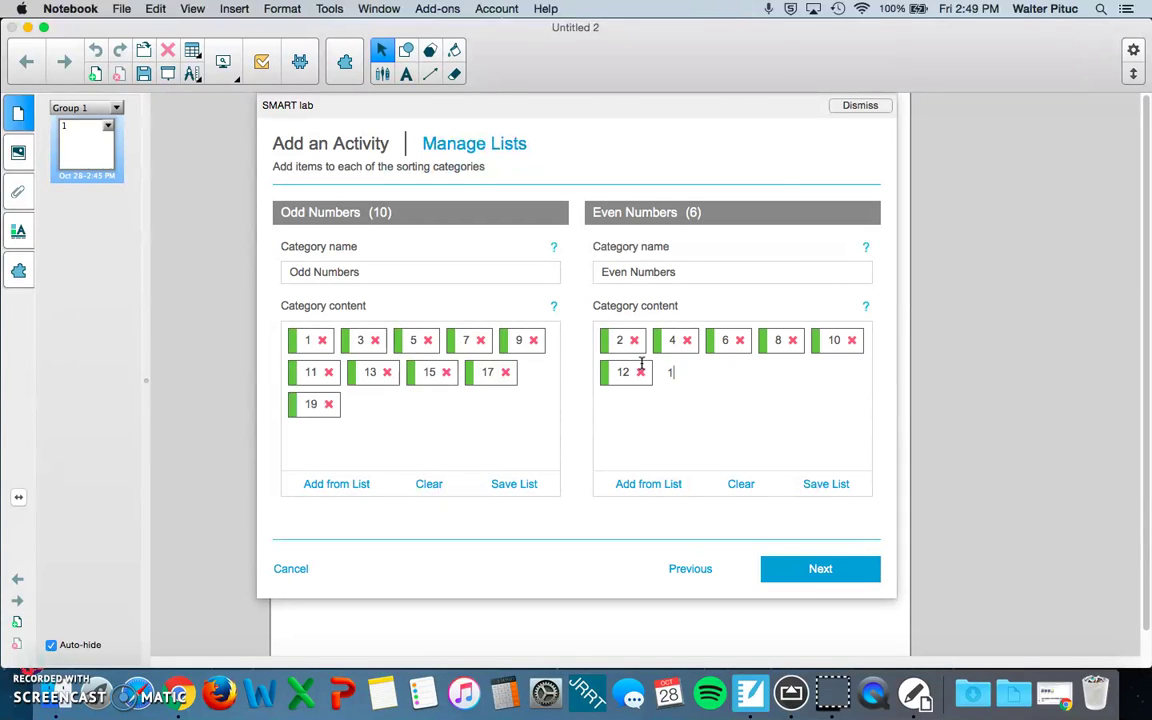
pyautogui.write('14')
pyautogui.press('Return')
pyautogui.write('16')
pyautogui.press('Return')
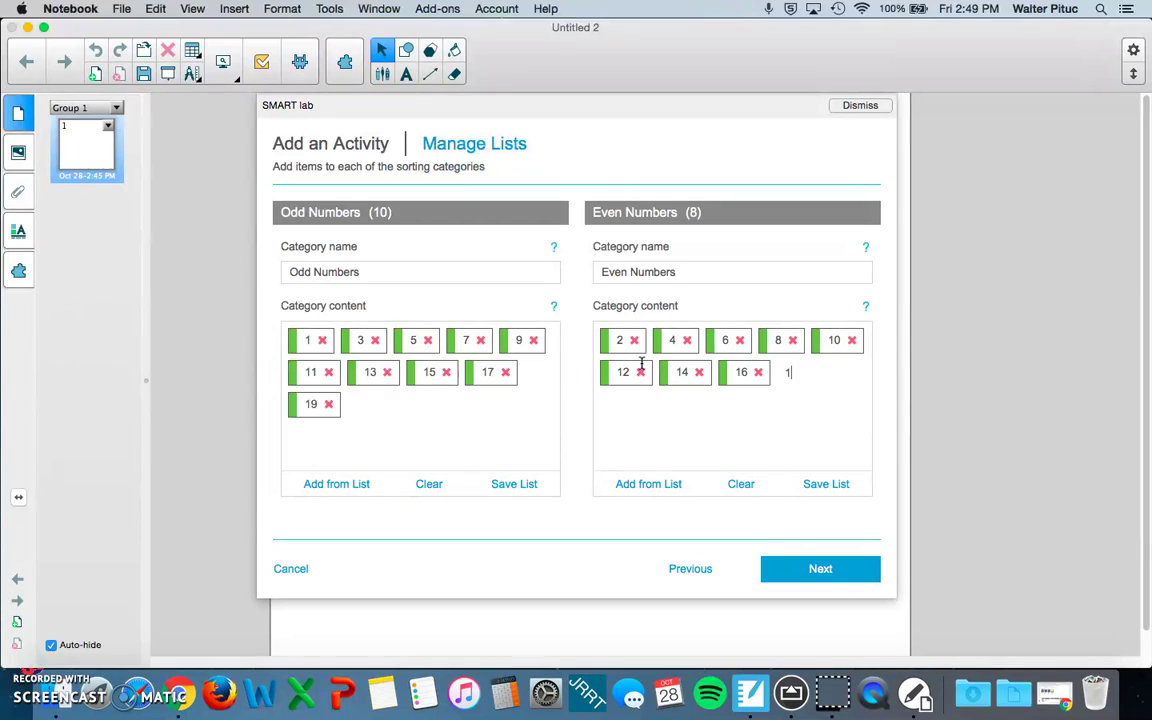
pyautogui.write('18')
pyautogui.press('Return')
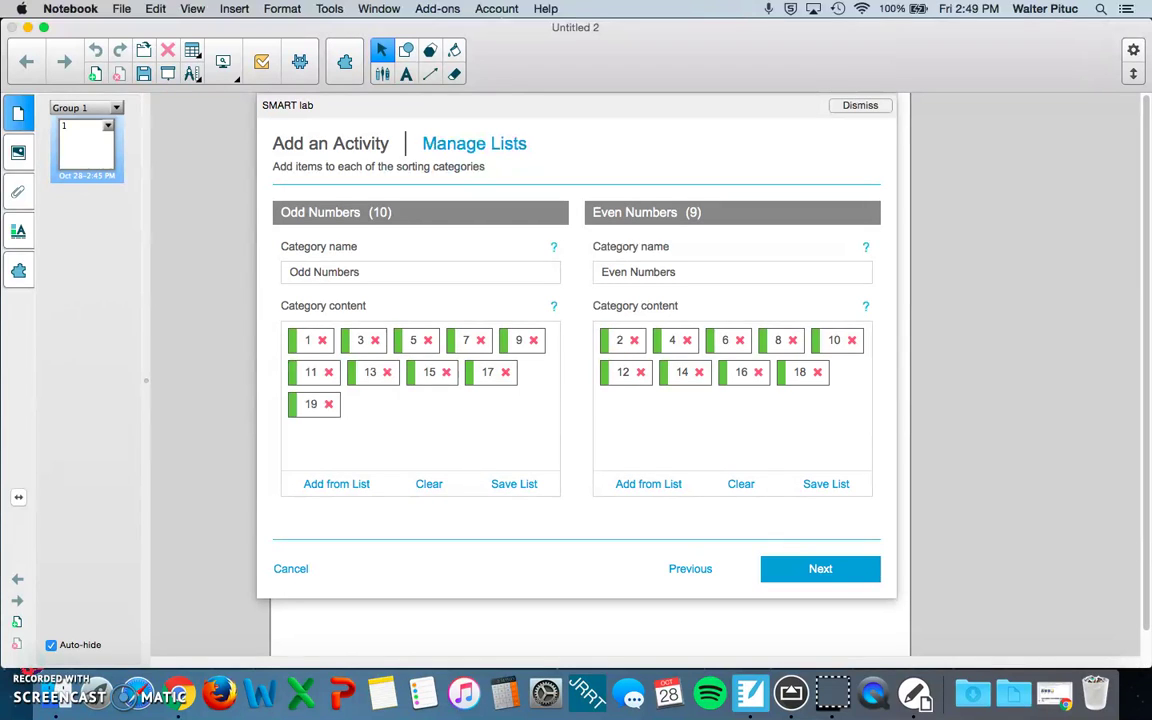
# Step: Skip all game components and finish creating the Super Sort activity
pyautogui.click(819, 570)
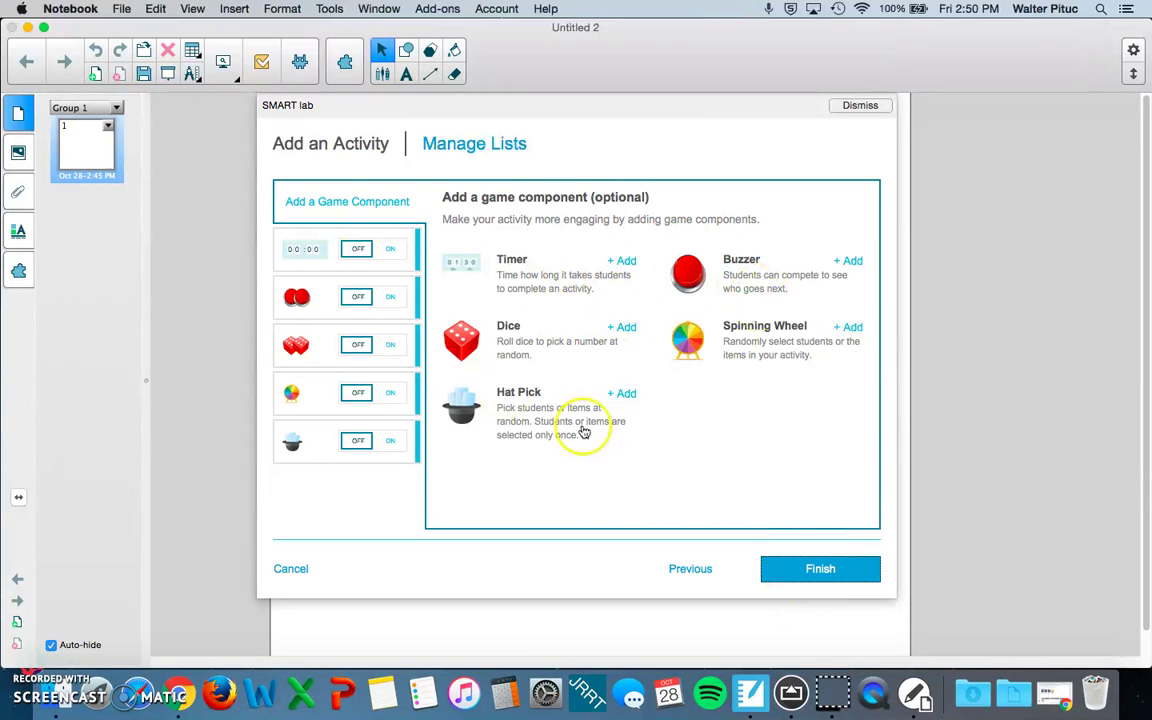
pyautogui.click(817, 569)
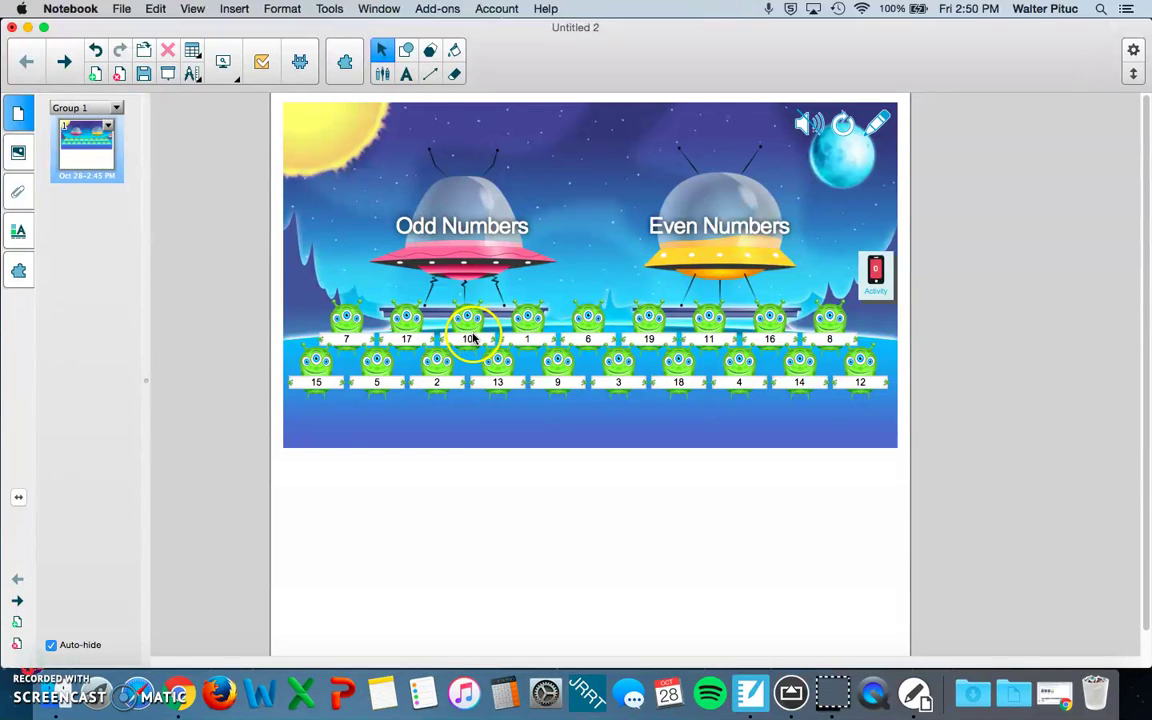
# Step: Drag aliens 1 and 19 to the Odd Numbers ship and 6 to Even Numbers, also trying 10 and 11
pyautogui.moveTo(474, 337); pyautogui.dragTo(699, 257)
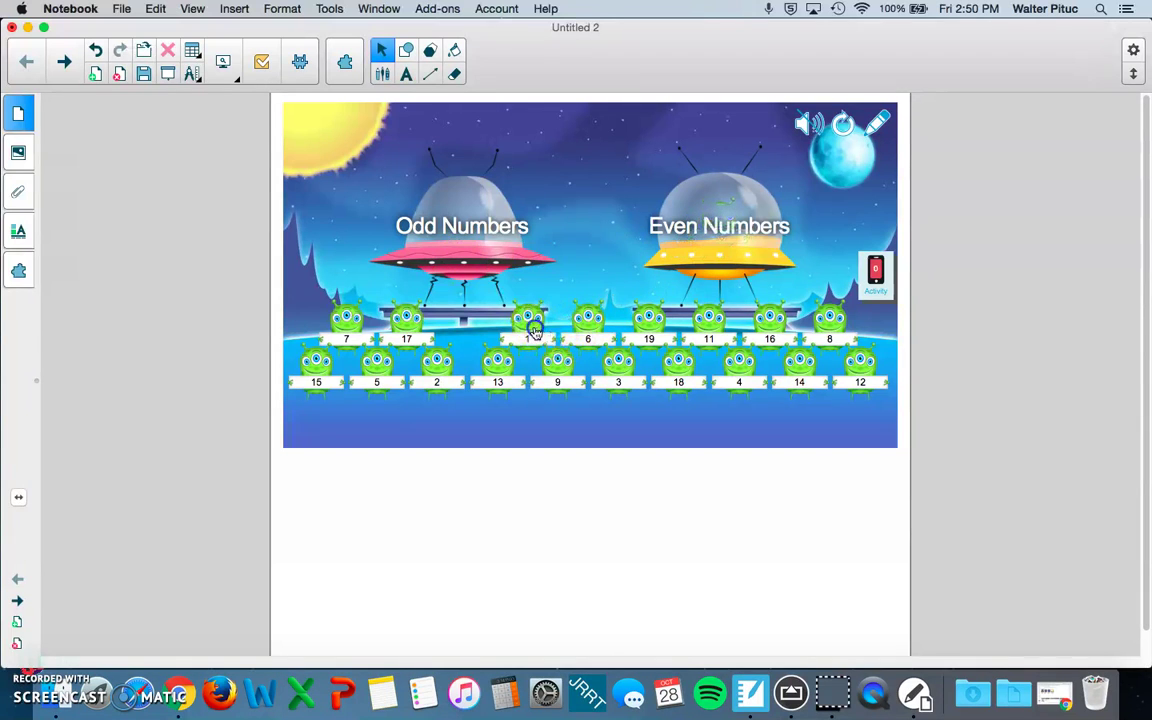
pyautogui.moveTo(533, 332); pyautogui.dragTo(463, 206)
pyautogui.moveTo(588, 318); pyautogui.dragTo(684, 242)
pyautogui.moveTo(648, 314); pyautogui.dragTo(450, 262)
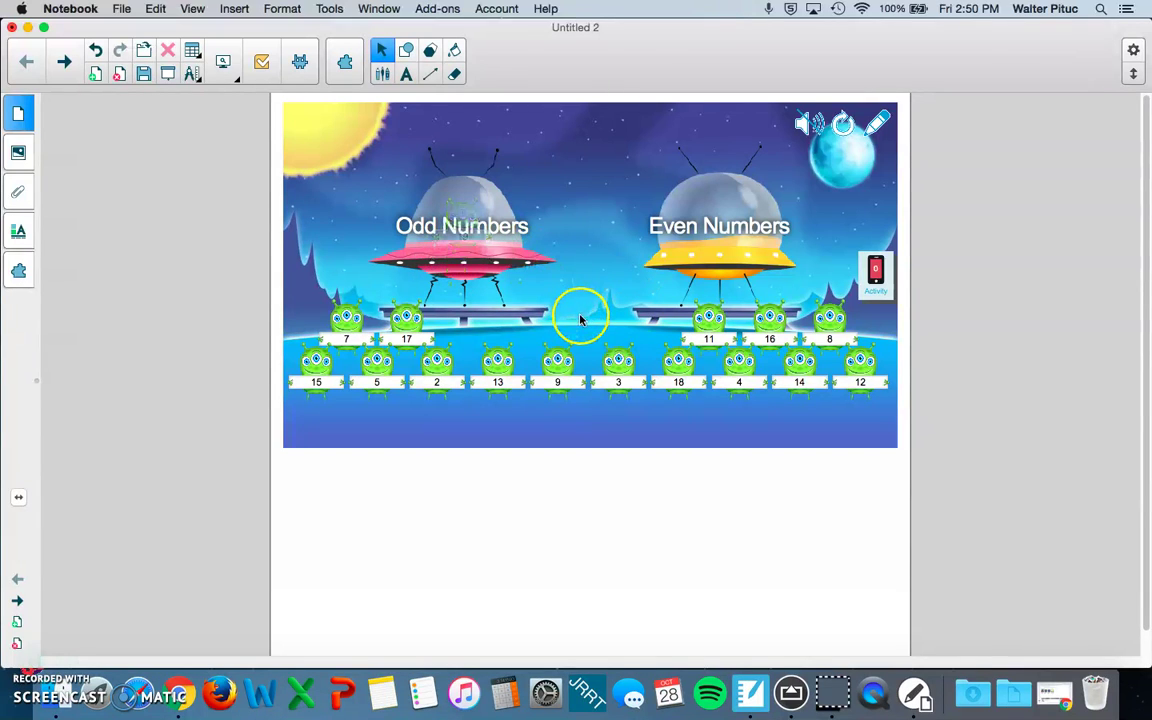
pyautogui.moveTo(705, 322); pyautogui.dragTo(678, 248)
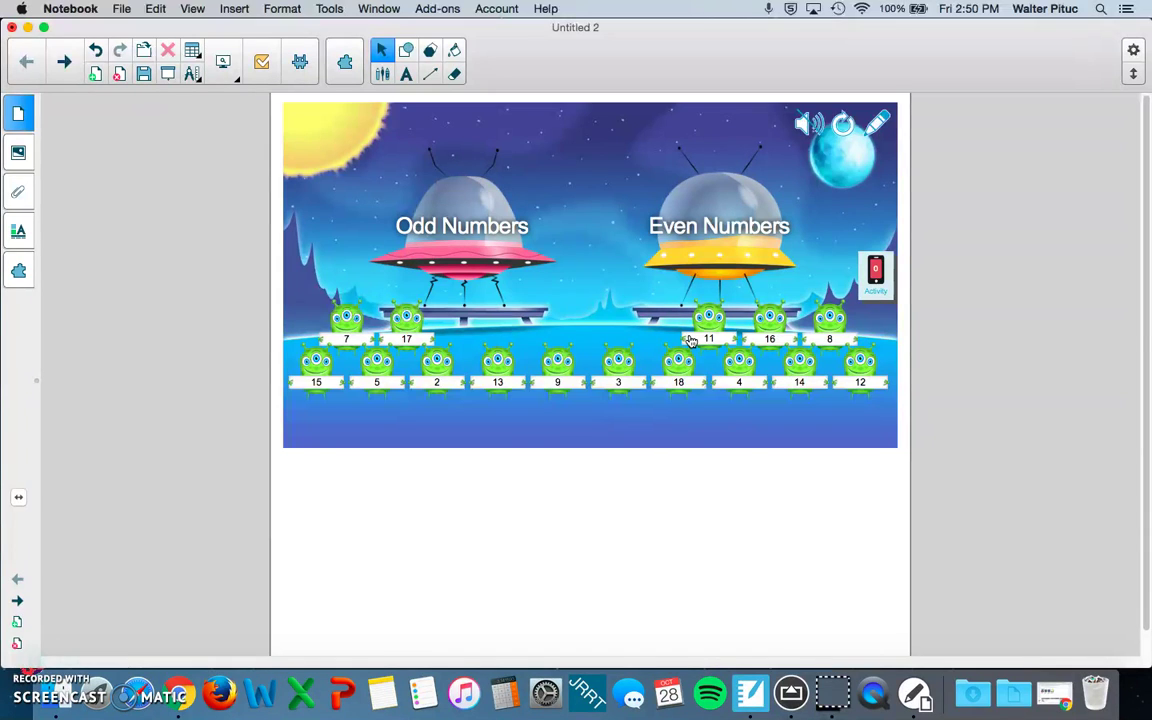
# Step: From the Activity panel, choose to sign in with a Google account
pyautogui.click(868, 272)
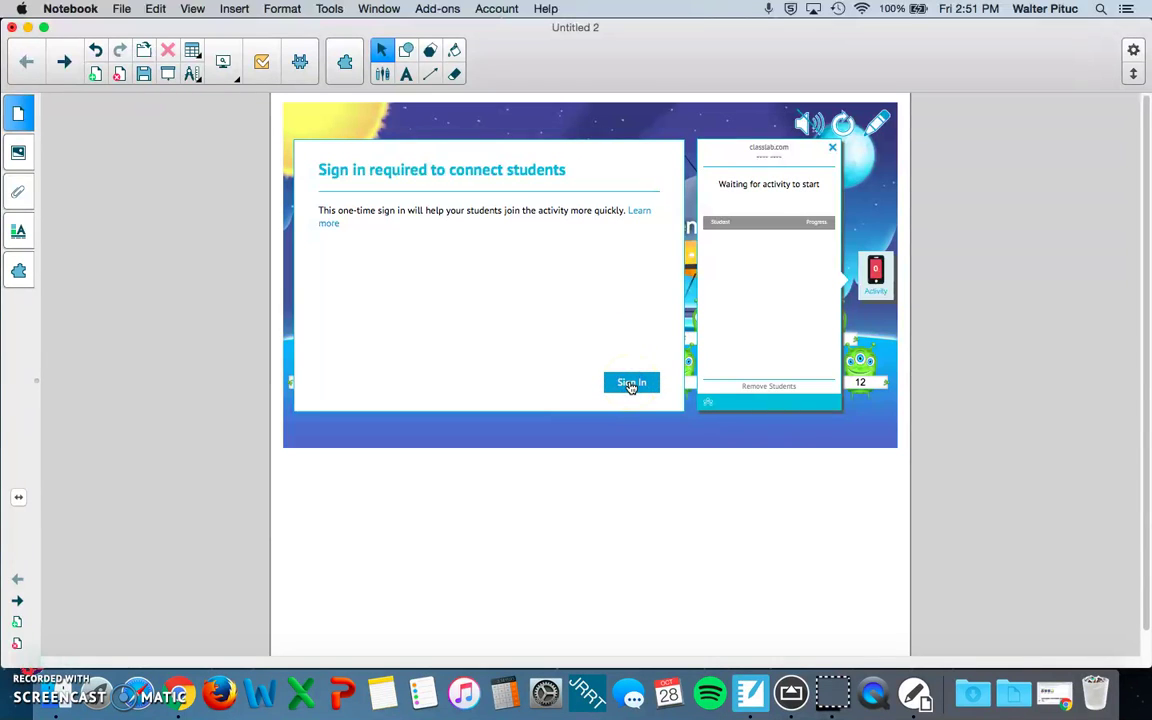
pyautogui.click(607, 264)
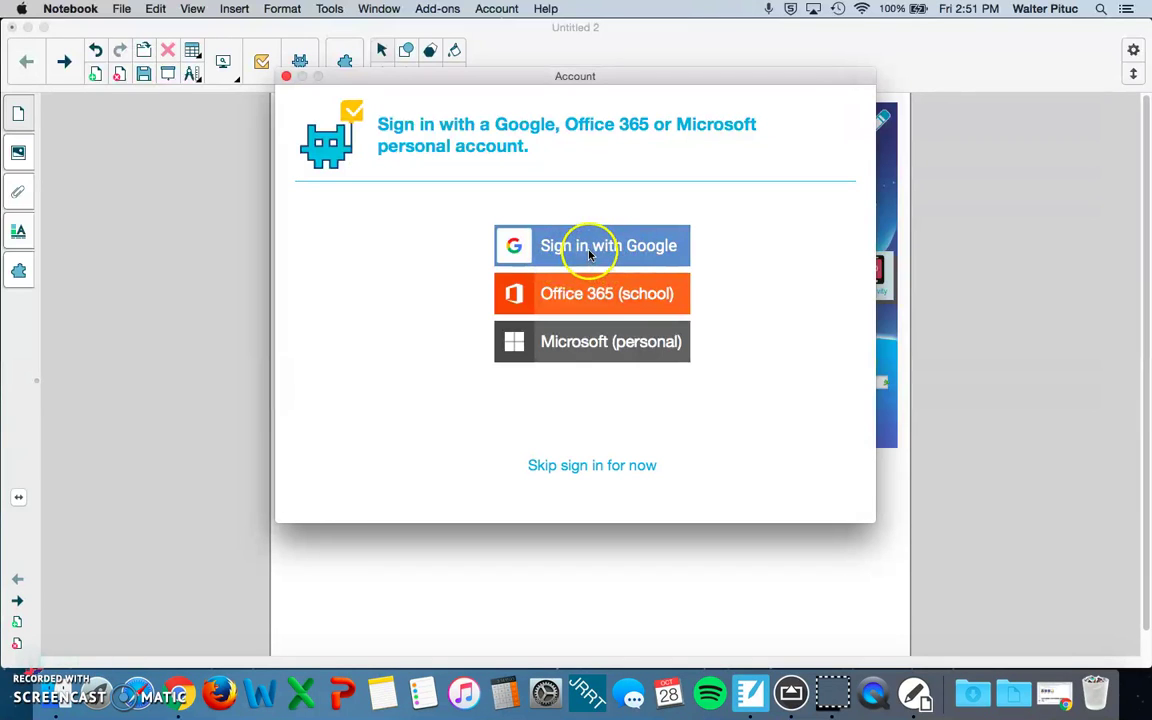
pyautogui.click(587, 250)
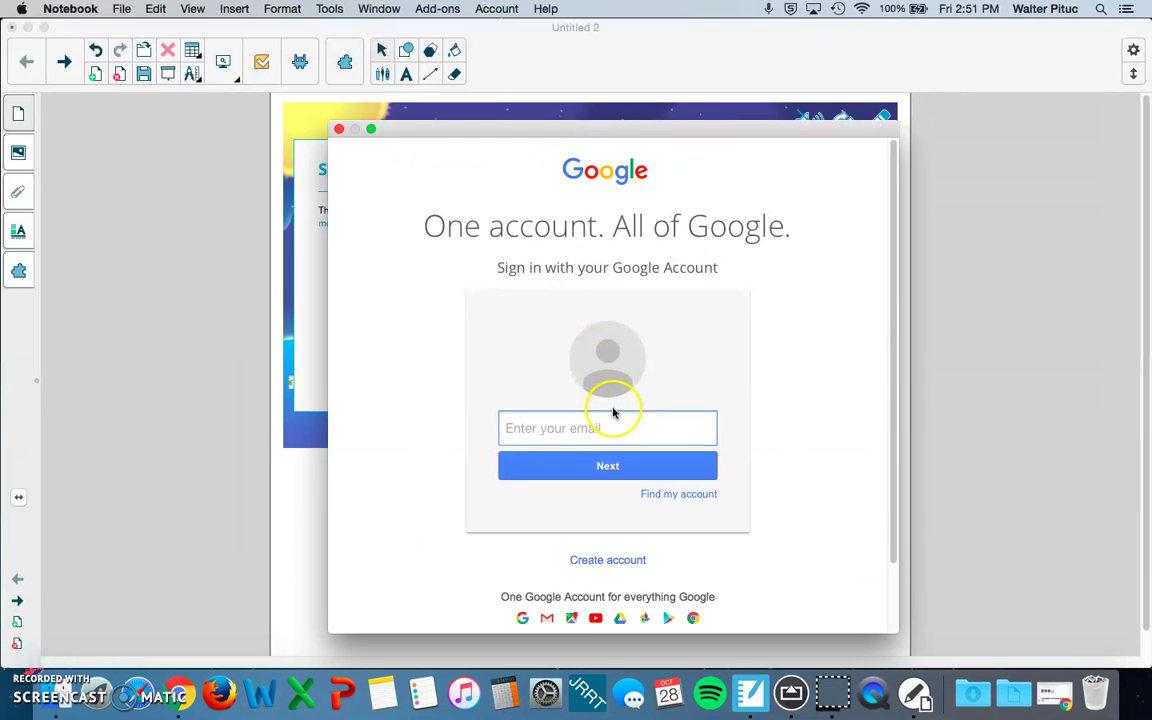
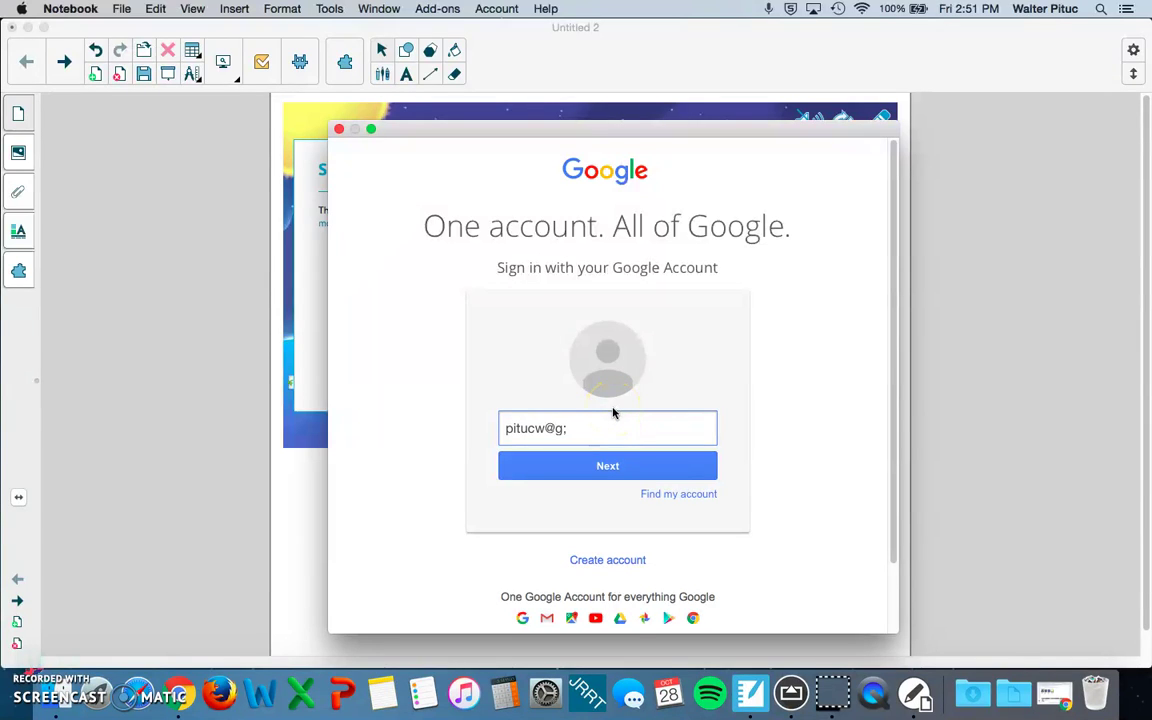
# Step: Enter and correct the Google account e-mail, type the account password, and sign in
pyautogui.press('Return')
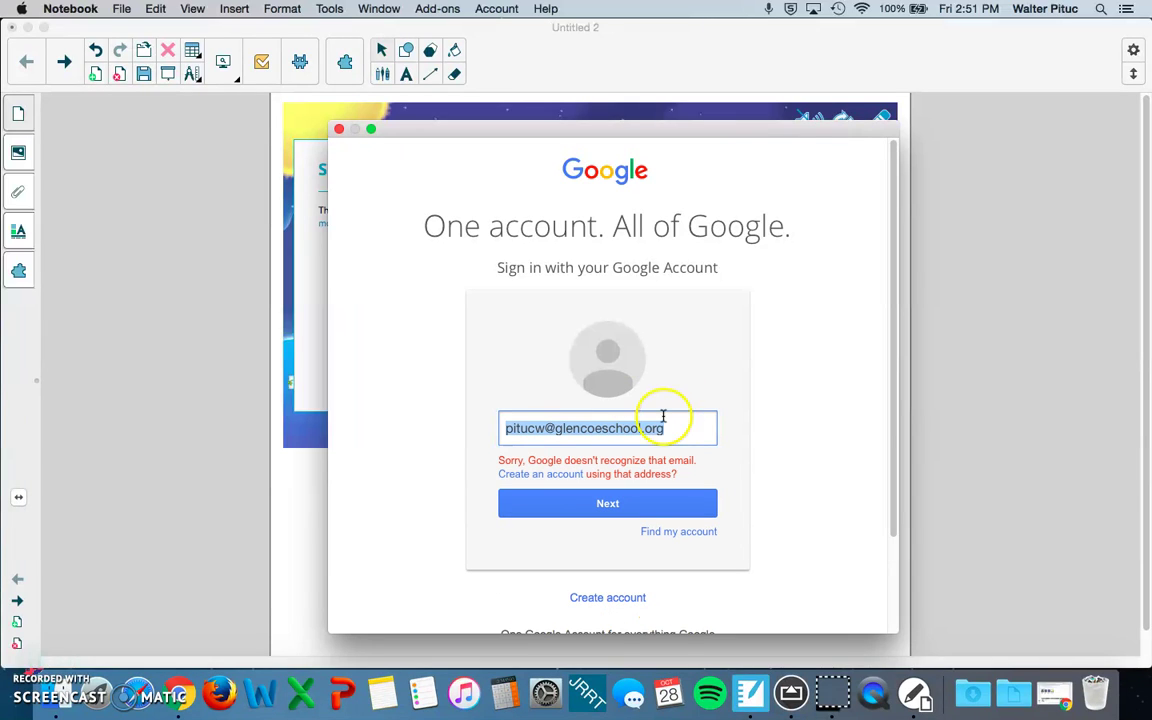
pyautogui.click(648, 428)
pyautogui.write('s')
pyautogui.press('Return')
pyautogui.click(653, 441)
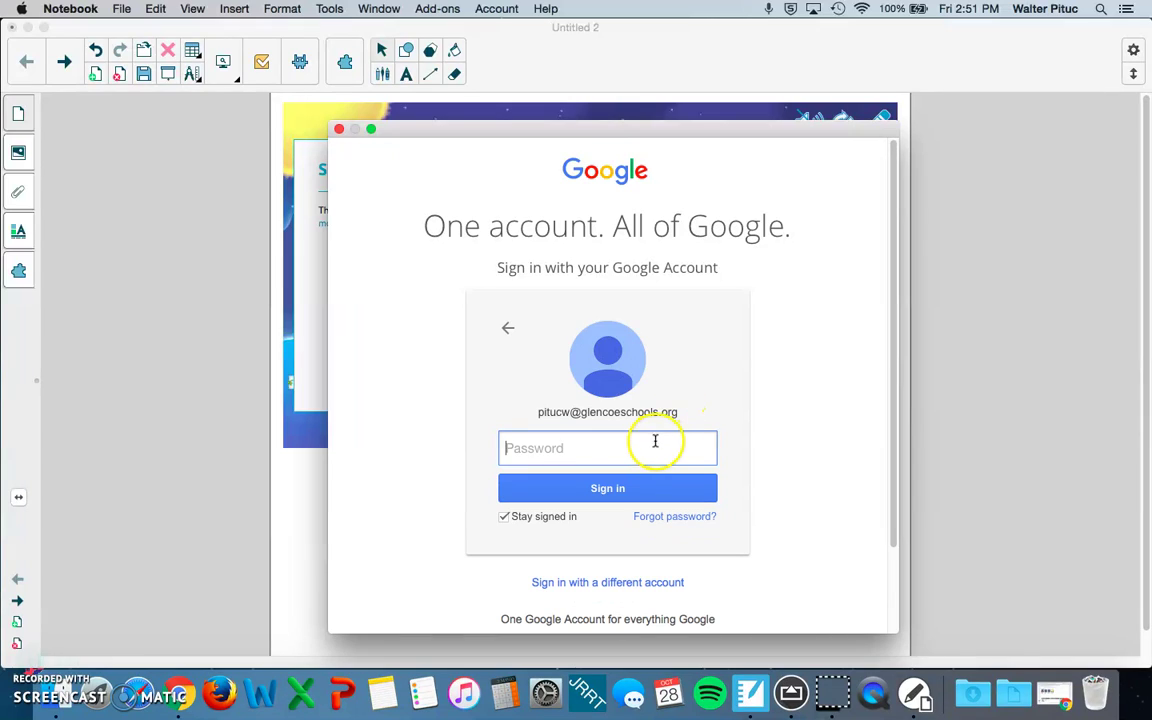
pyautogui.write('••')
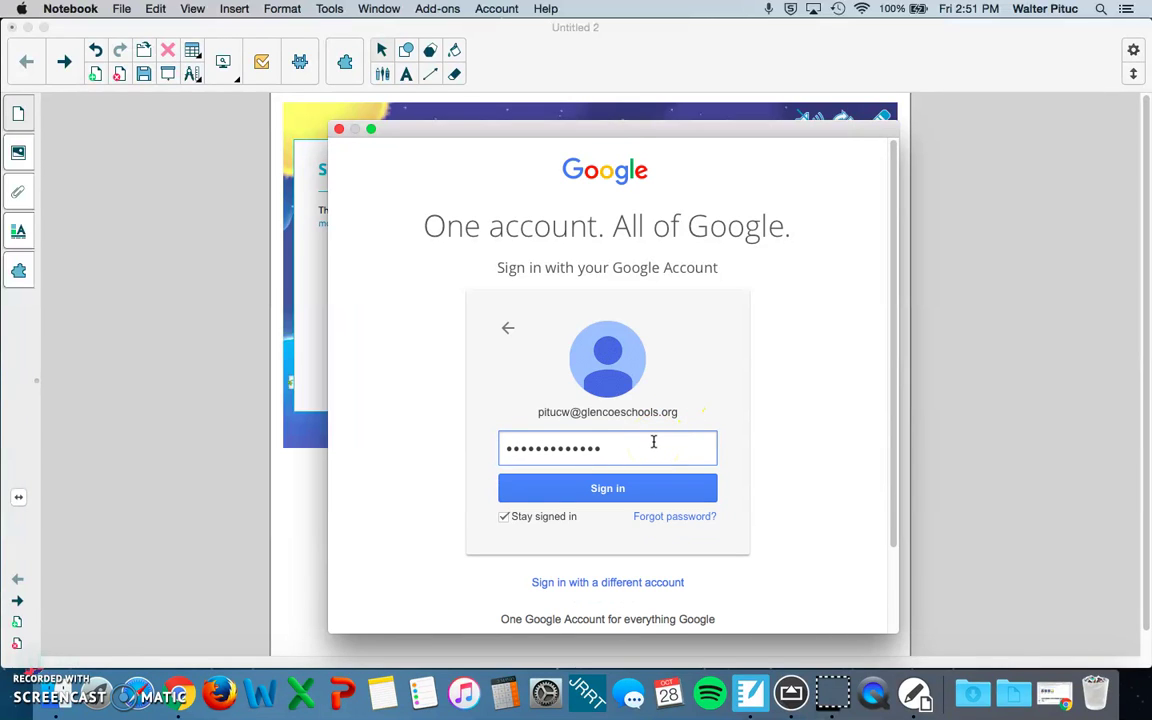
pyautogui.click(681, 486)
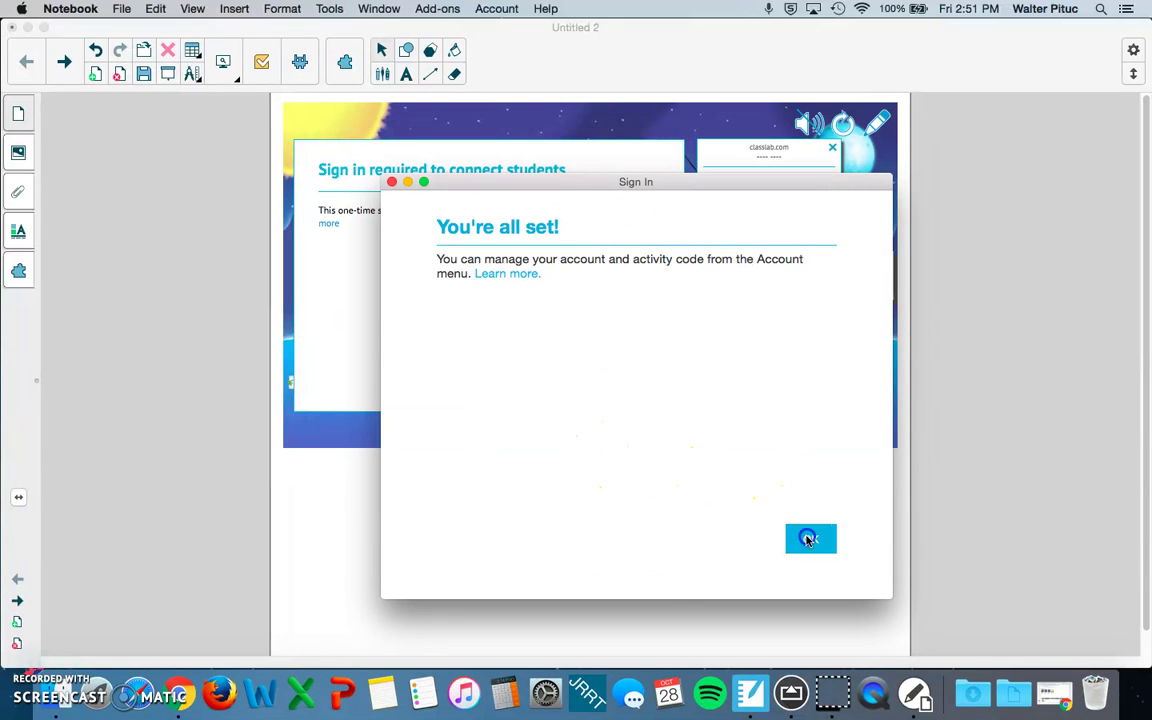
# Step: Dismiss the You're all set confirmation and get the classlab.com activity join code
pyautogui.click(808, 538)
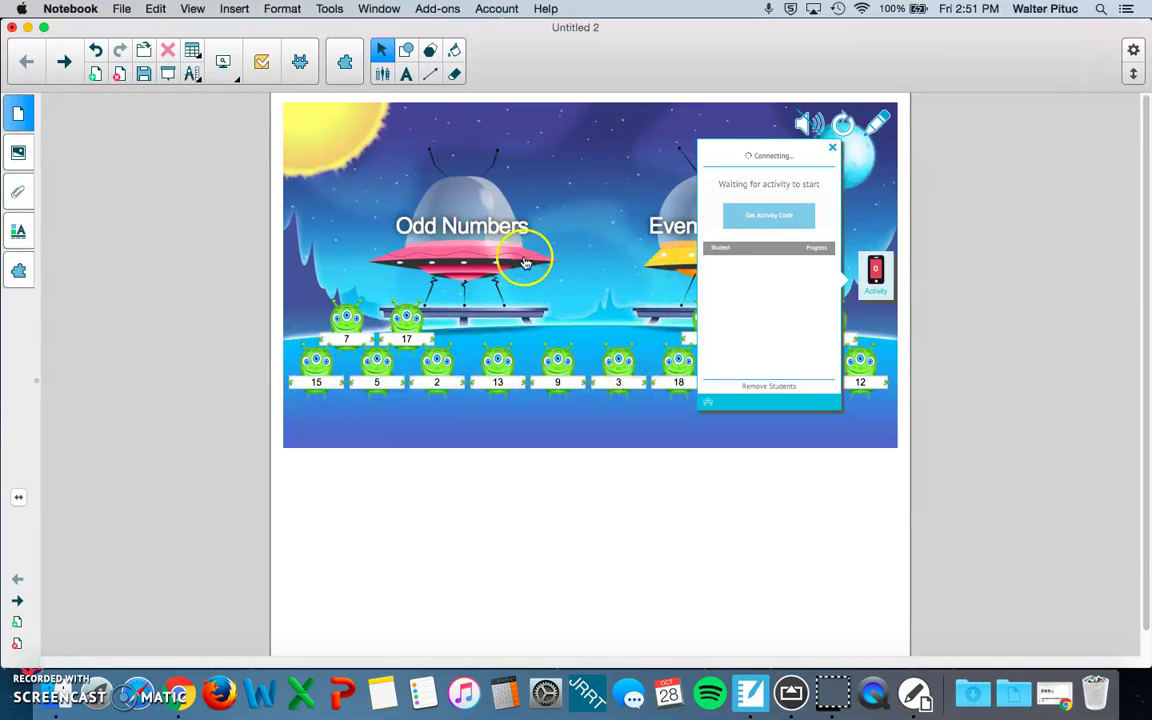
pyautogui.click(755, 221)
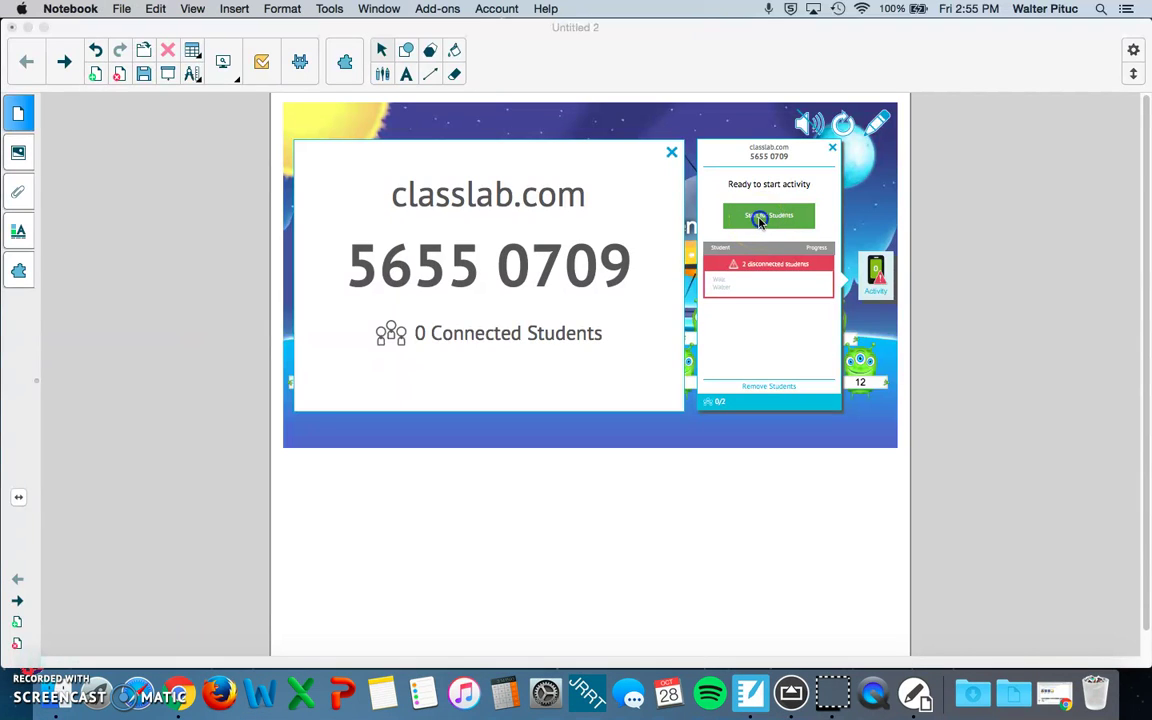
# Step: Start the activity for students, replacing the activity already running
pyautogui.click(758, 220)
pyautogui.click(758, 220)
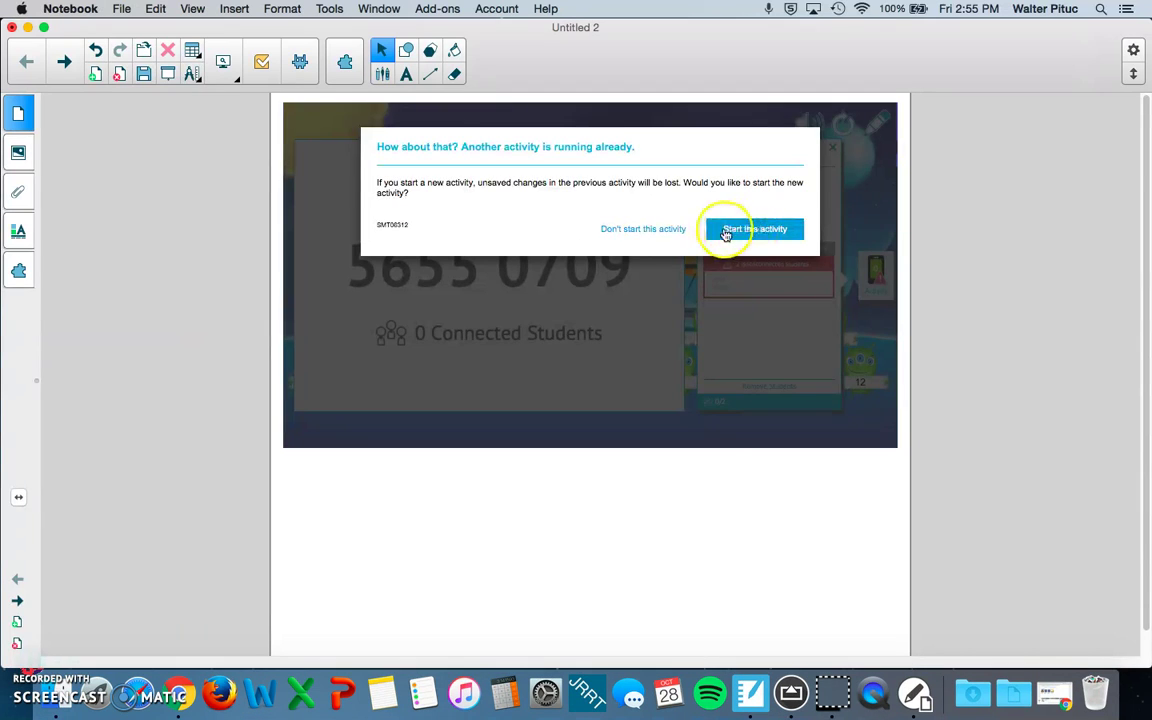
pyautogui.click(715, 229)
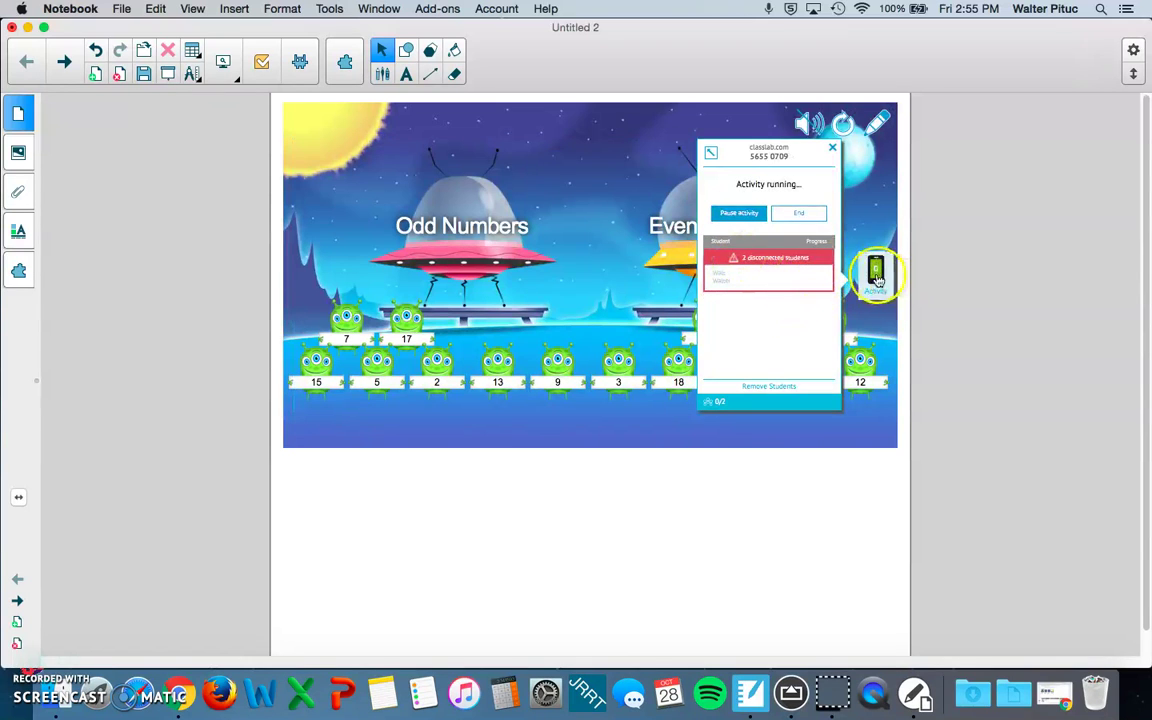
# Step: Reopen the Activity panel and enlarge the join code for the class
pyautogui.click(876, 274)
pyautogui.click(876, 274)
pyautogui.click(876, 274)
pyautogui.click(876, 274)
pyautogui.click(711, 152)
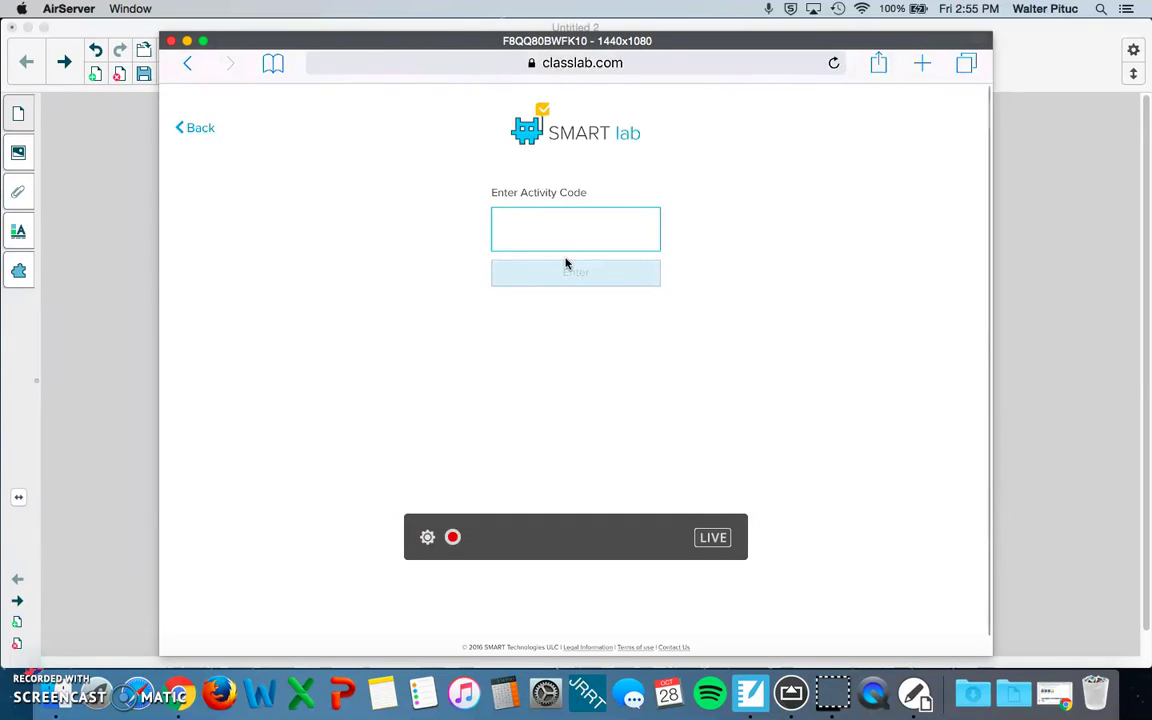
# Step: Reposition the AirServer iPad mirror window to uncover the Notebook page
pyautogui.moveTo(474, 33); pyautogui.dragTo(469, 397)
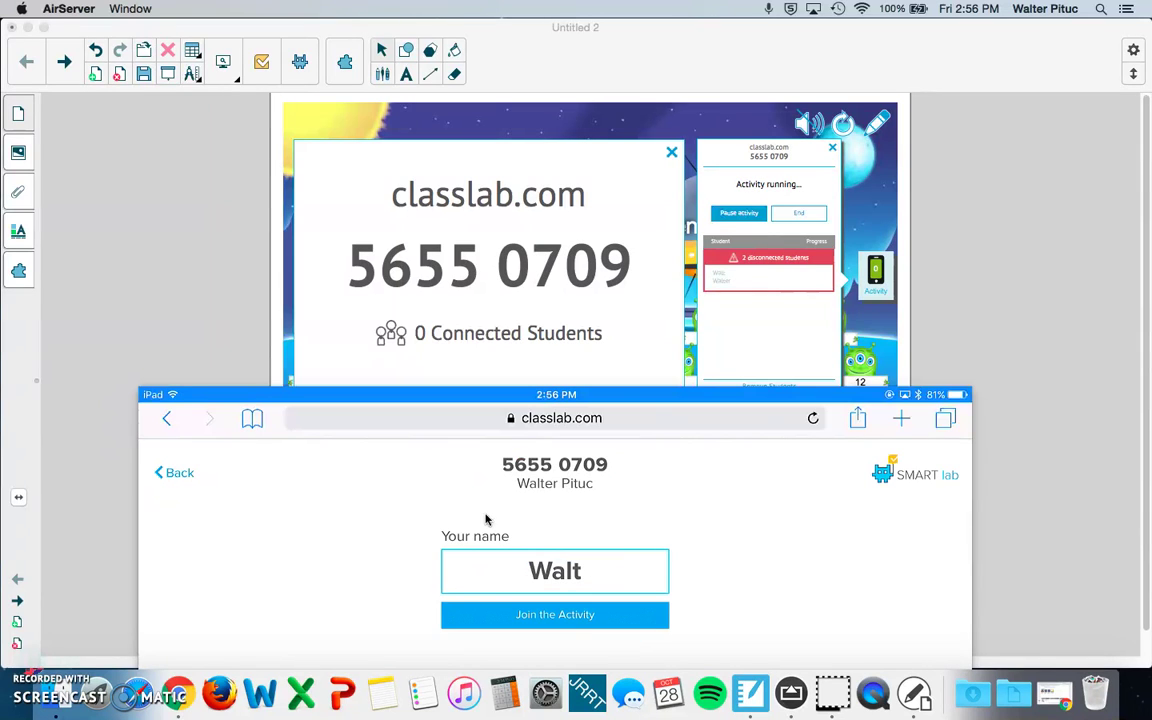
pyautogui.moveTo(290, 405); pyautogui.dragTo(262, 125)
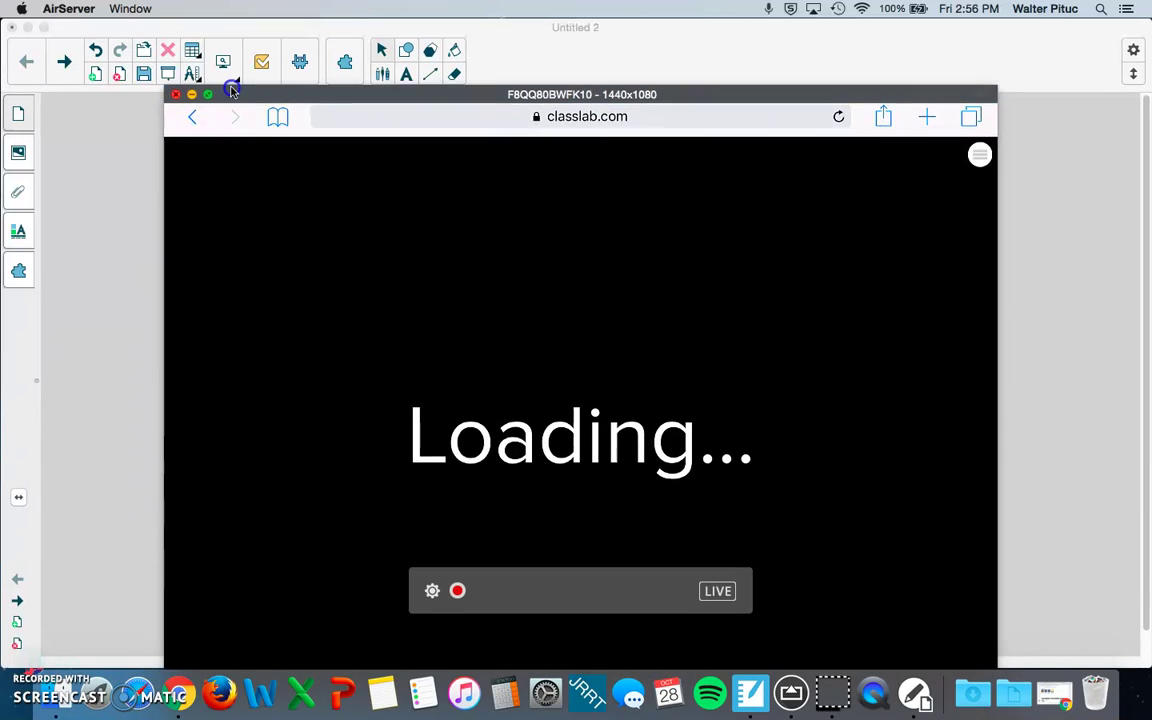
pyautogui.moveTo(231, 91); pyautogui.dragTo(212, 55)
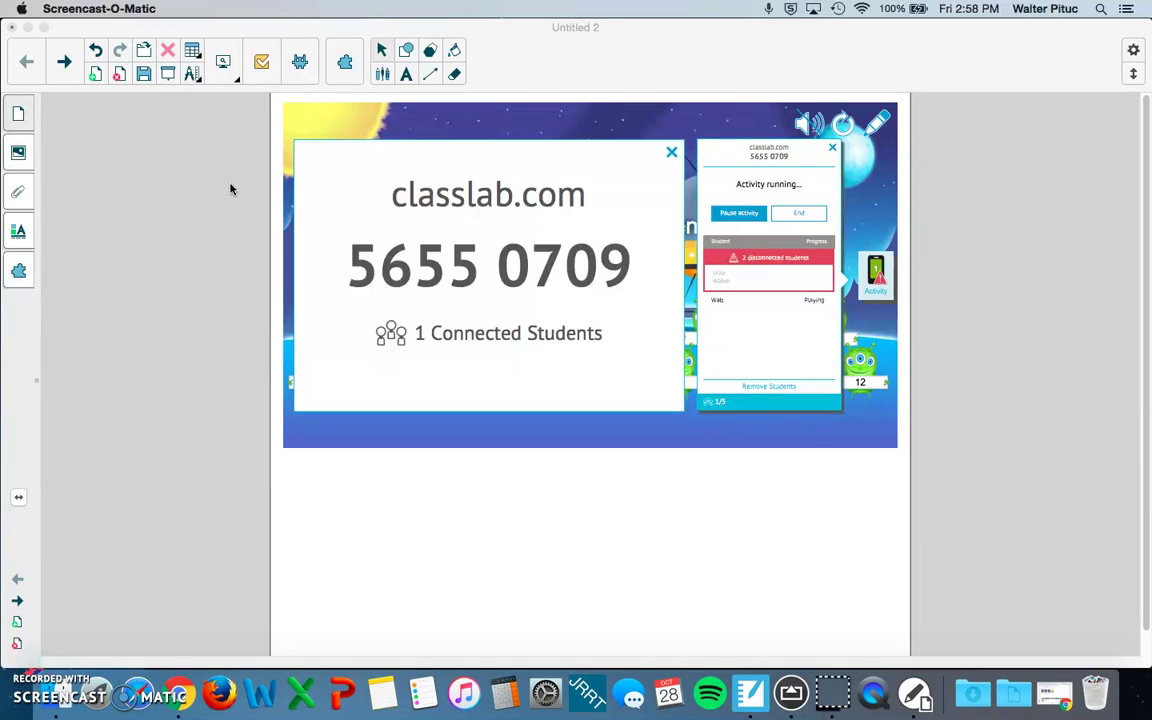
# Step: End the running ClassLab activity from the Activity panel
pyautogui.click(795, 216)
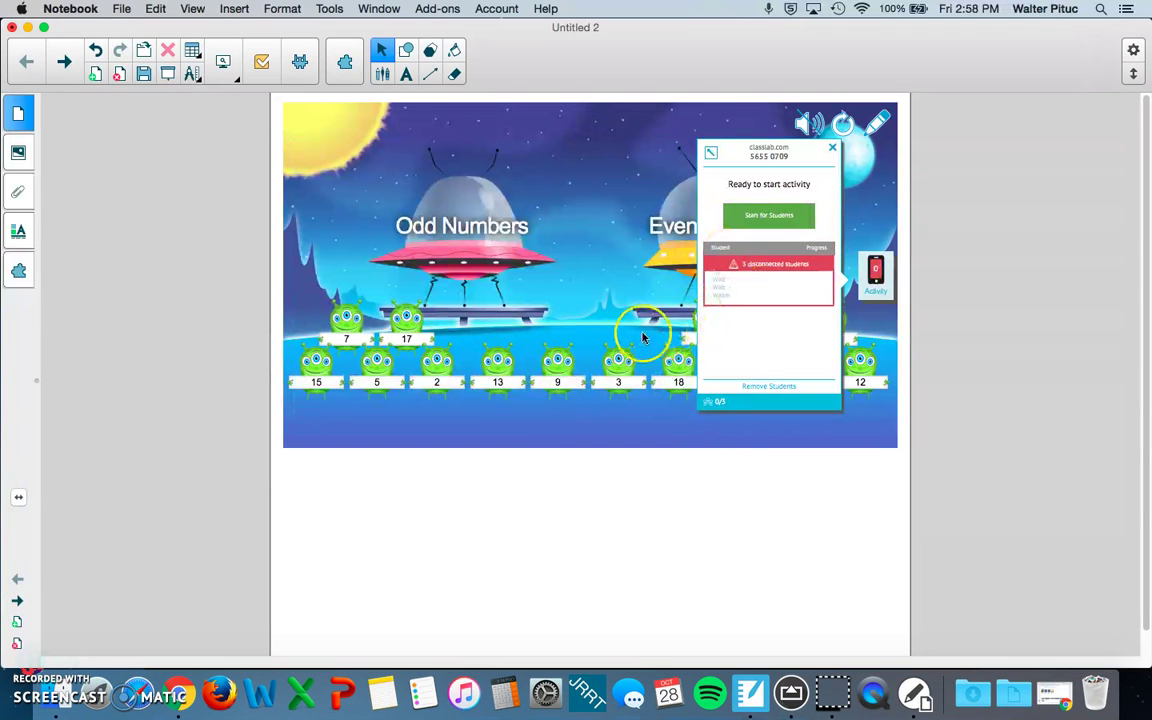